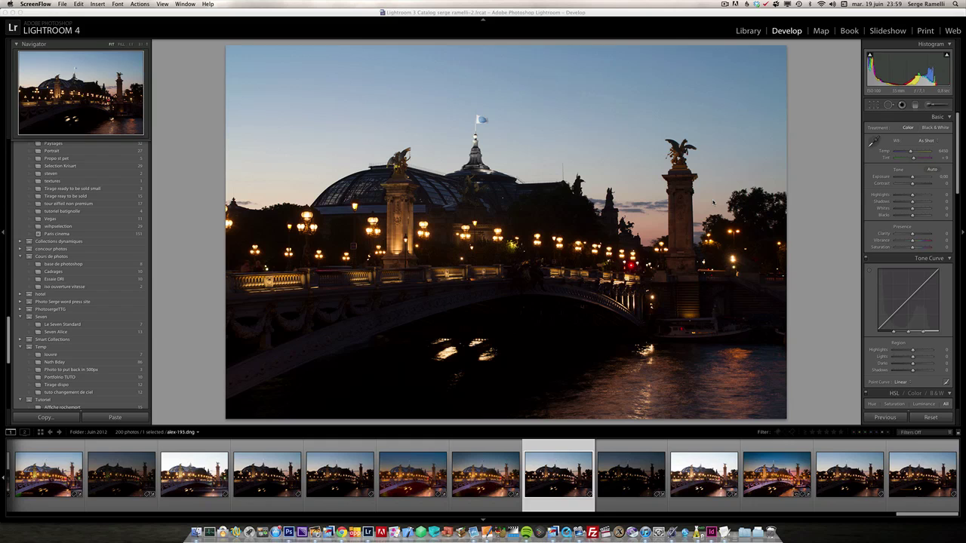
- Review the darker and brighter bridge exposures, and set Noise Reduction Luminance to 47 on alex-193.dng
{"action": "left_click", "coordinate": [648, 469]}
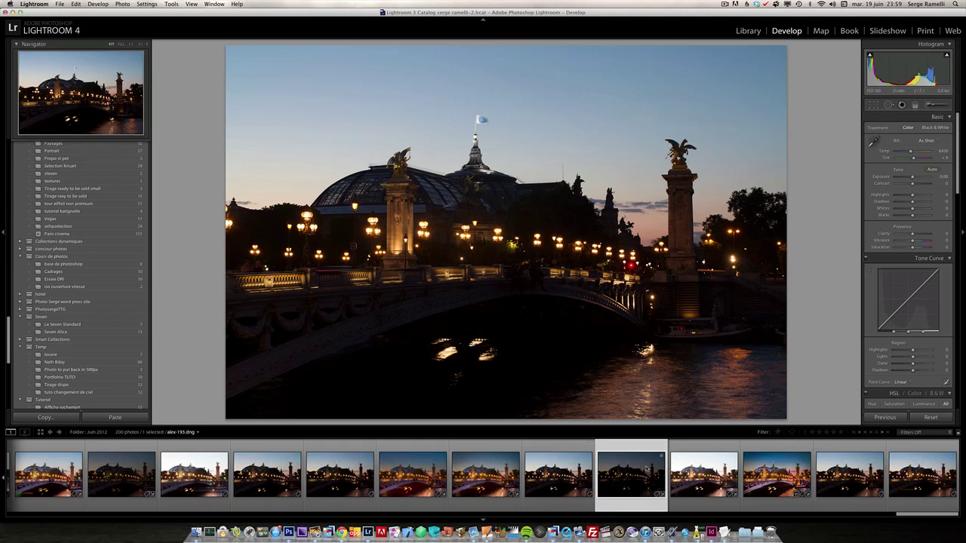
{"action": "key", "text": "Right"}
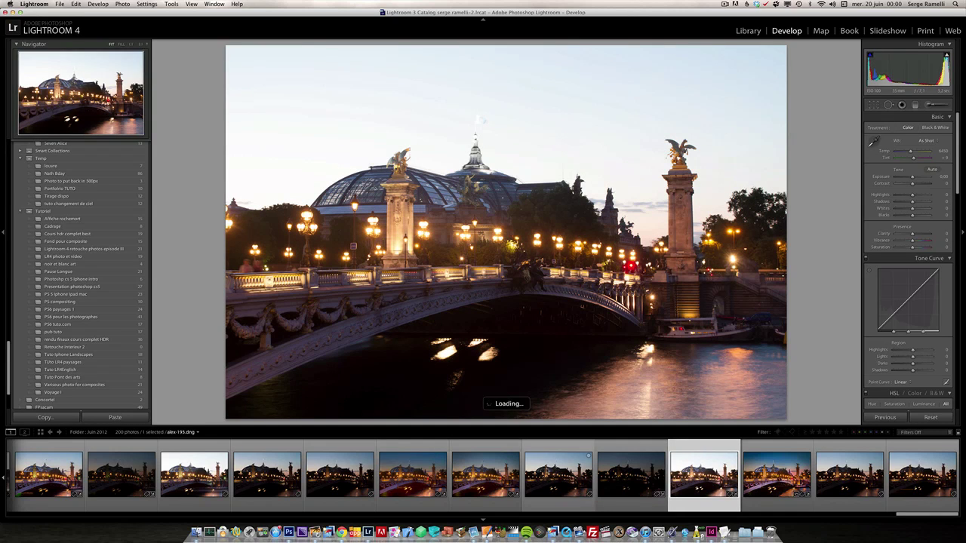
{"action": "left_click", "coordinate": [549, 472]}
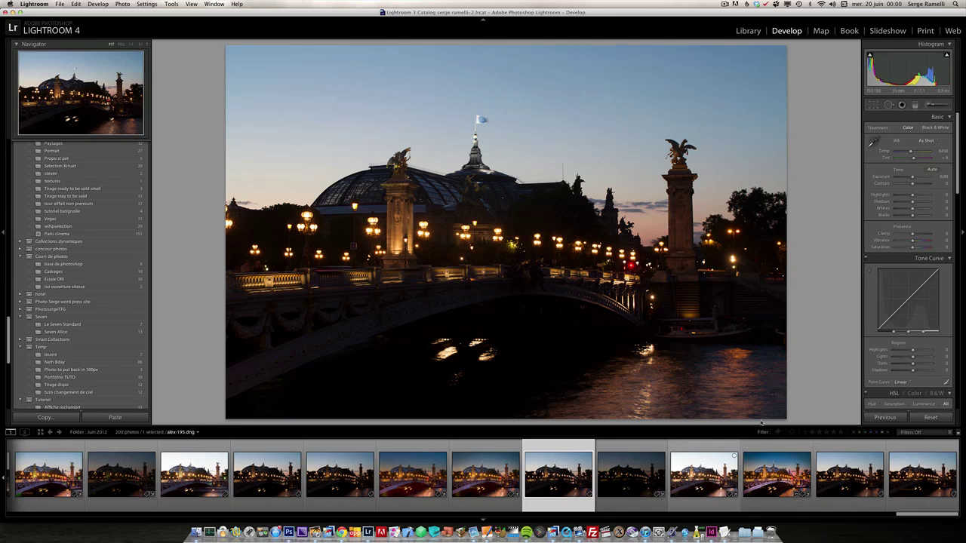
{"action": "left_click_drag", "start_coordinate": [958, 152], "coordinate": [960, 295]}
{"action": "left_click_drag", "start_coordinate": [895, 294], "coordinate": [909, 293]}
{"action": "left_click_drag", "start_coordinate": [871, 326], "coordinate": [875, 325]}
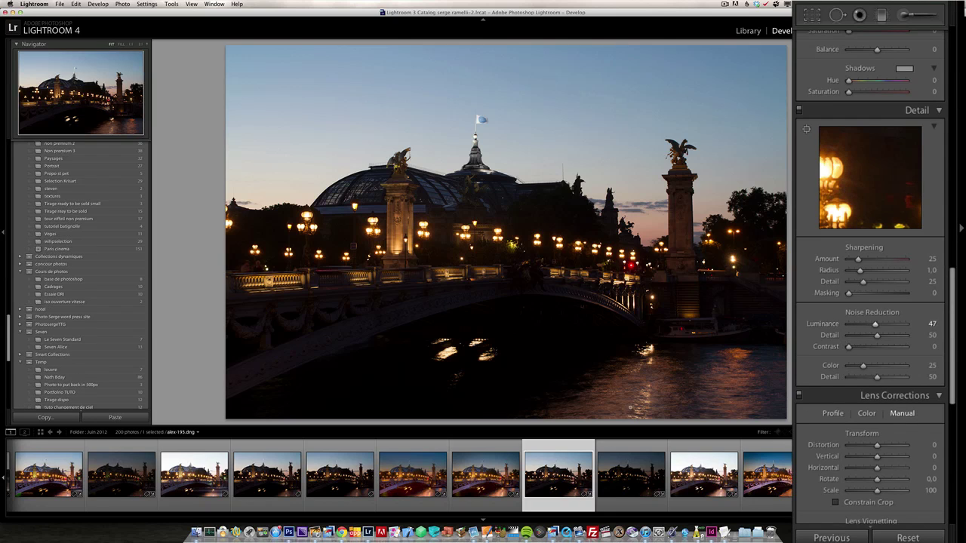
- Synchronize the noise reduction settings across the three bracketed bridge exposures
{"action": "left_click", "coordinate": [703, 474], "text": "shift"}
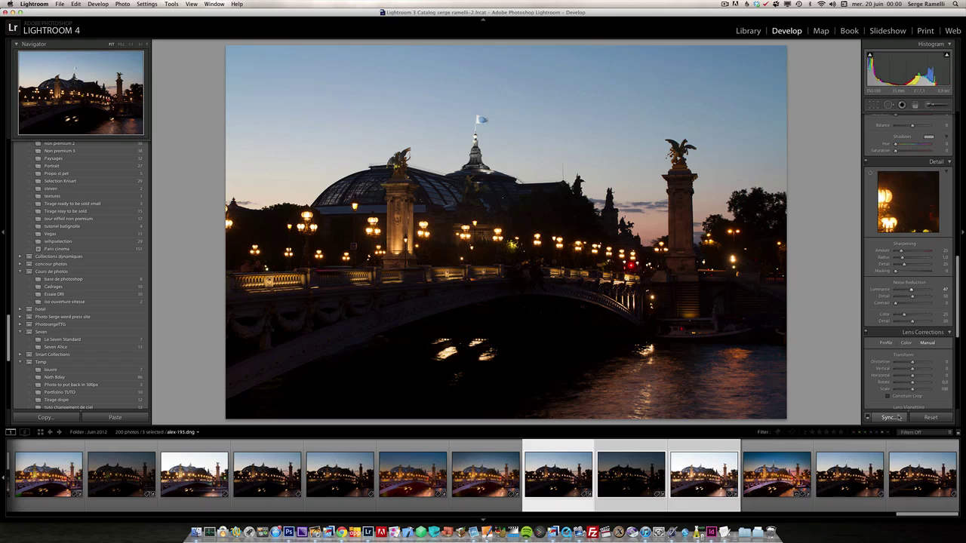
{"action": "left_click", "coordinate": [891, 417]}
{"action": "left_click", "coordinate": [578, 138]}
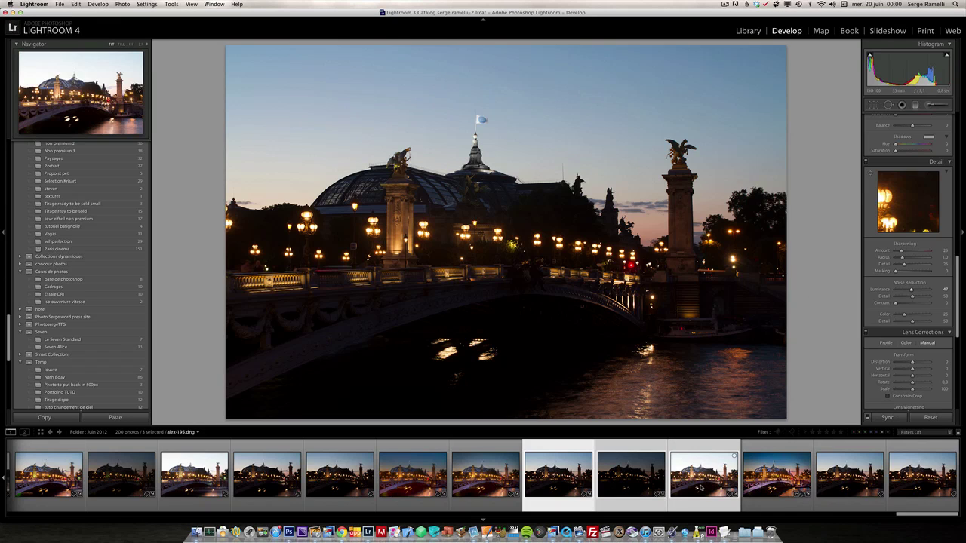
- Export the three bracketed exposures to Photomatix Pro as a 16-bit TIFF HDR image named PhotomatixVersion
{"action": "right_click", "coordinate": [560, 472]}
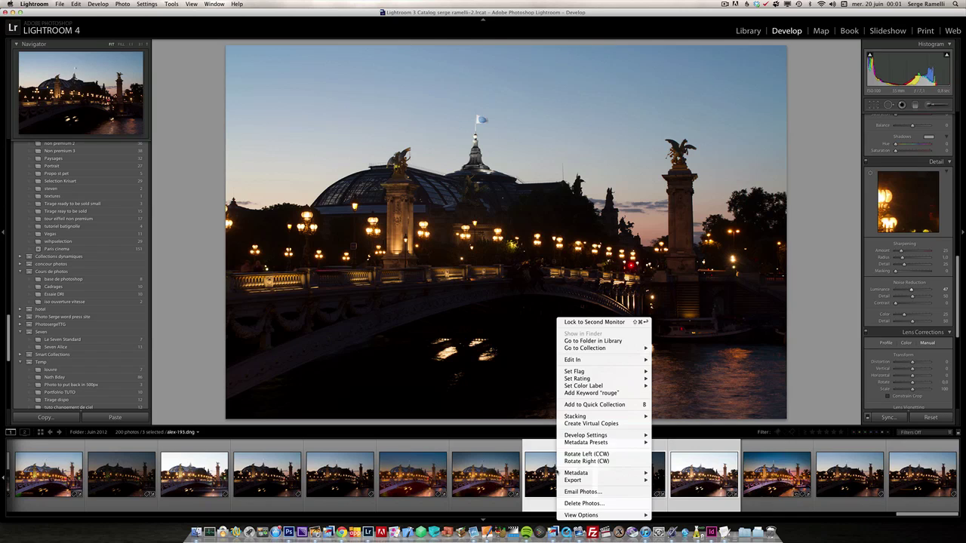
{"action": "mouse_move", "coordinate": [572, 481]}
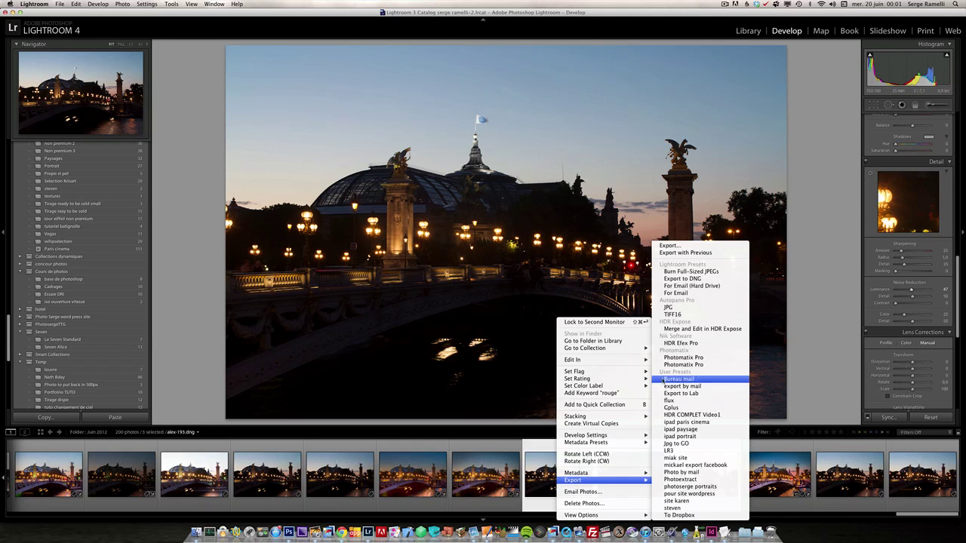
{"action": "left_click", "coordinate": [689, 365]}
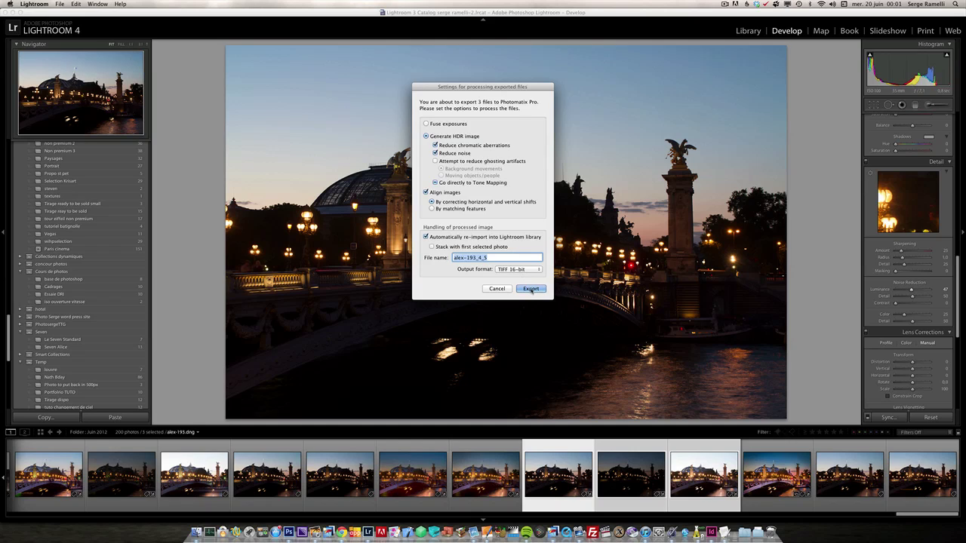
{"action": "type", "text": "PhotomatixVersion"}
{"action": "left_click", "coordinate": [540, 289]}
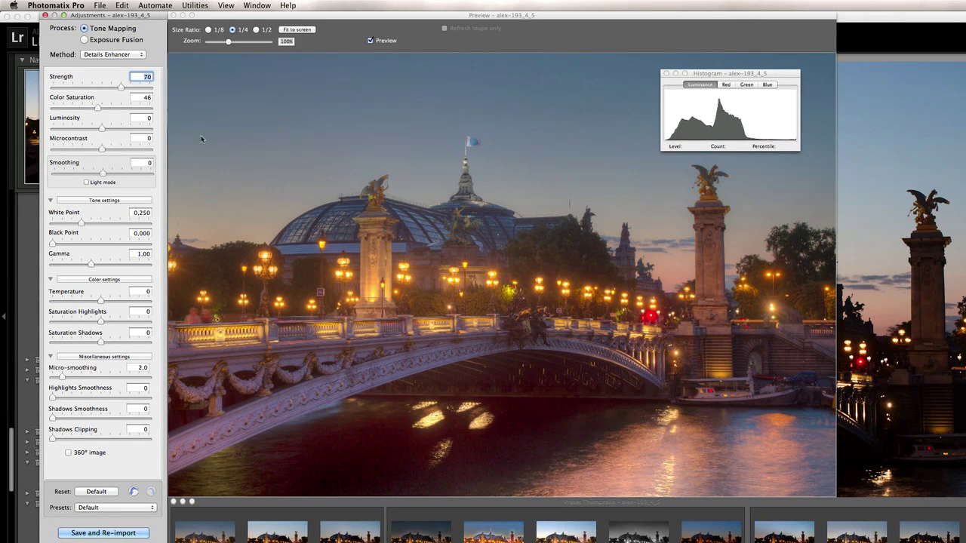
- Set the tone mapping Microcontrast to +100 and enable Light mode smoothing at High
{"action": "left_click_drag", "start_coordinate": [101, 149], "coordinate": [157, 151]}
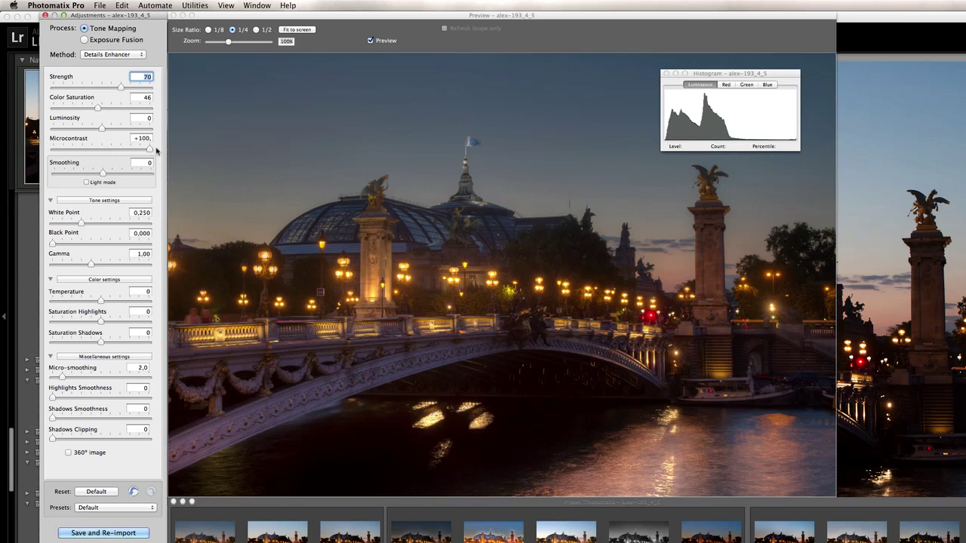
{"action": "left_click", "coordinate": [102, 184]}
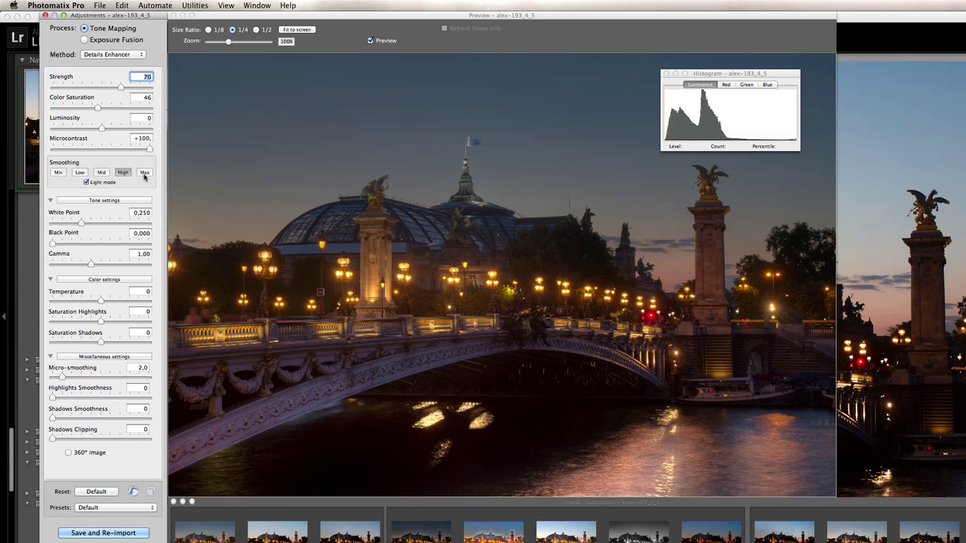
{"action": "left_click", "coordinate": [144, 172]}
{"action": "left_click", "coordinate": [123, 173]}
- Set Gamma to 0.91 and Luminosity to +25, and save and re-import the tone-mapped image into Lightroom
{"action": "left_click_drag", "start_coordinate": [91, 265], "coordinate": [96, 266]}
{"action": "left_click_drag", "start_coordinate": [102, 129], "coordinate": [115, 129]}
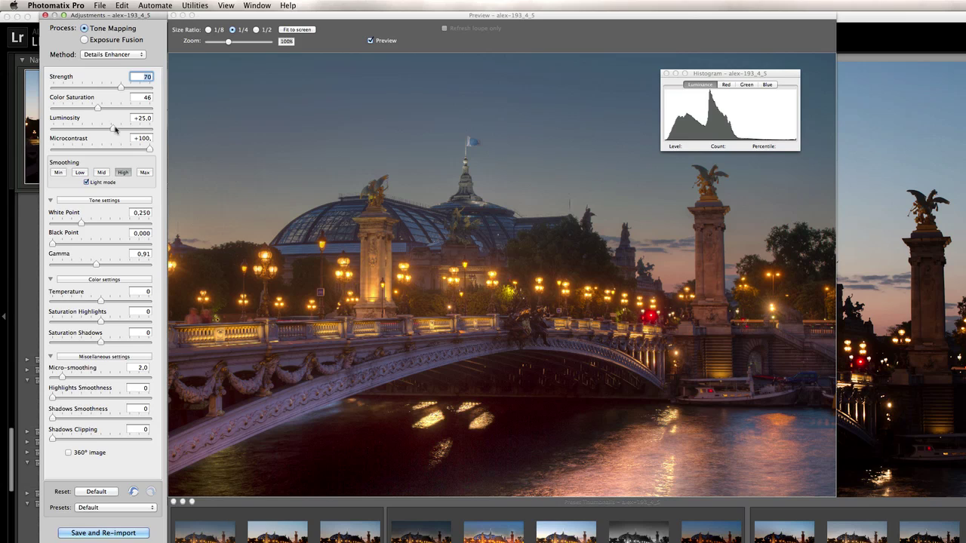
{"action": "left_click", "coordinate": [123, 533]}
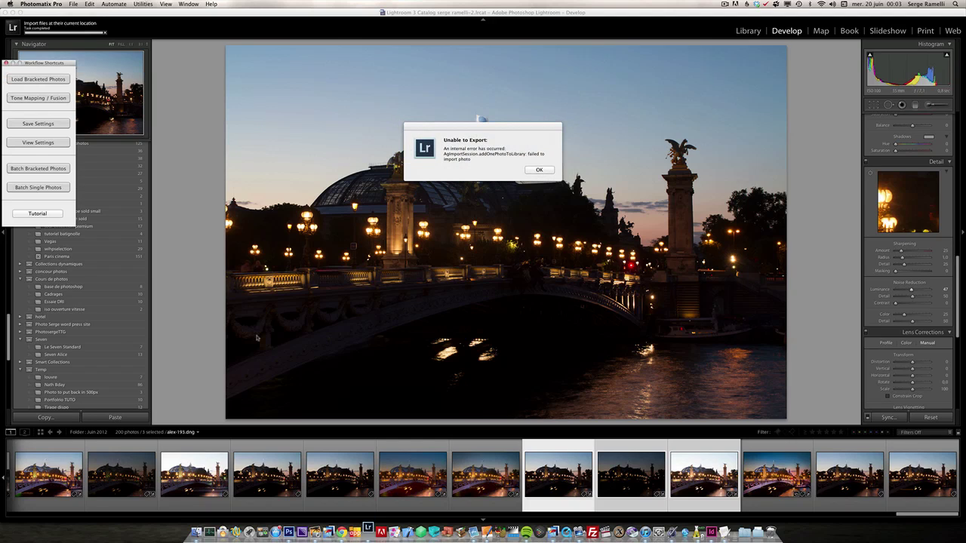
{"action": "left_click", "coordinate": [538, 172]}
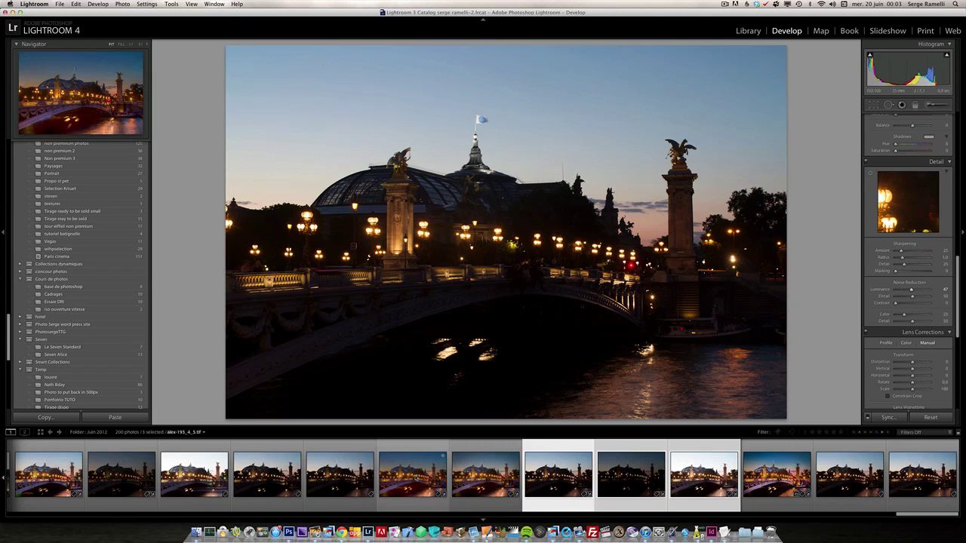
- Reset the develop settings of the re-imported tone-mapped TIFF and inspect the dark area under the bridge arch up close
{"action": "left_click", "coordinate": [415, 475]}
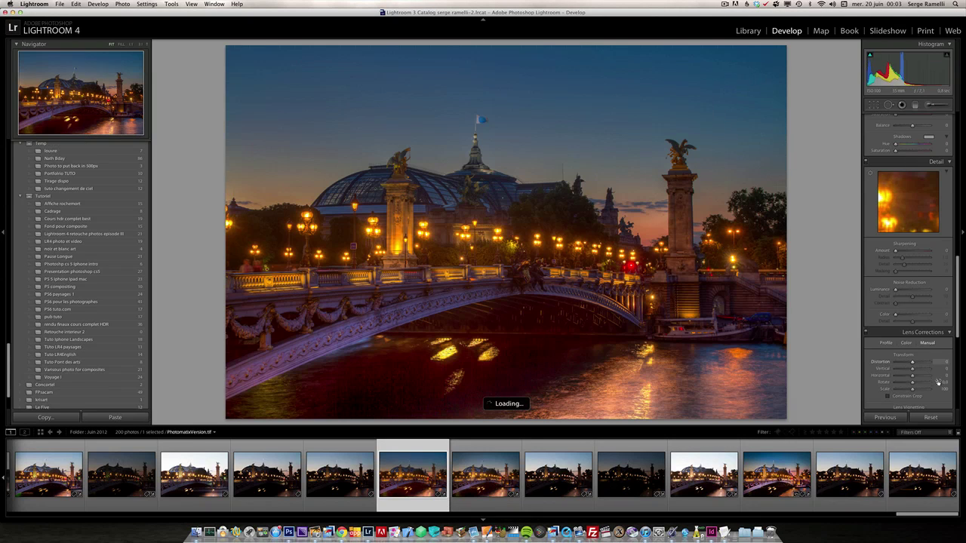
{"action": "left_click", "coordinate": [930, 417]}
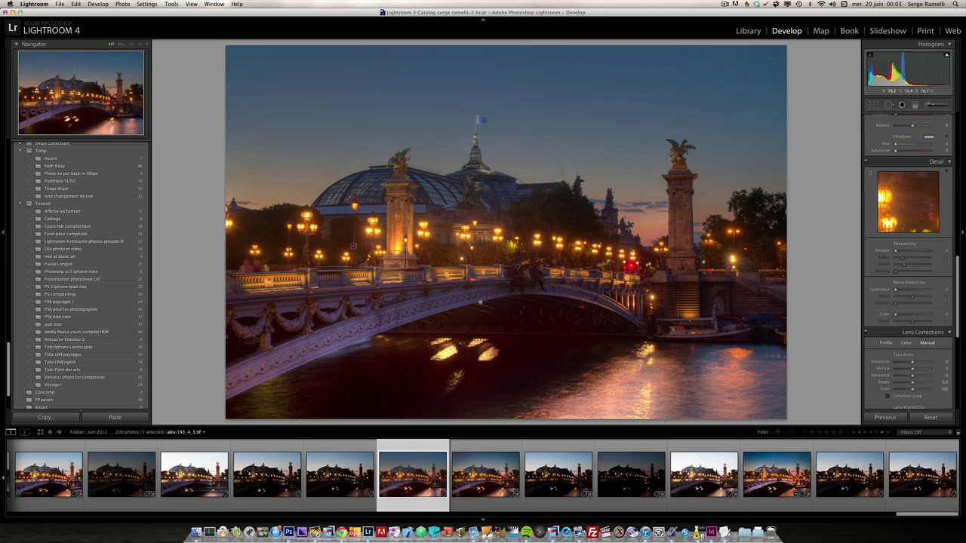
{"action": "left_click", "coordinate": [550, 362]}
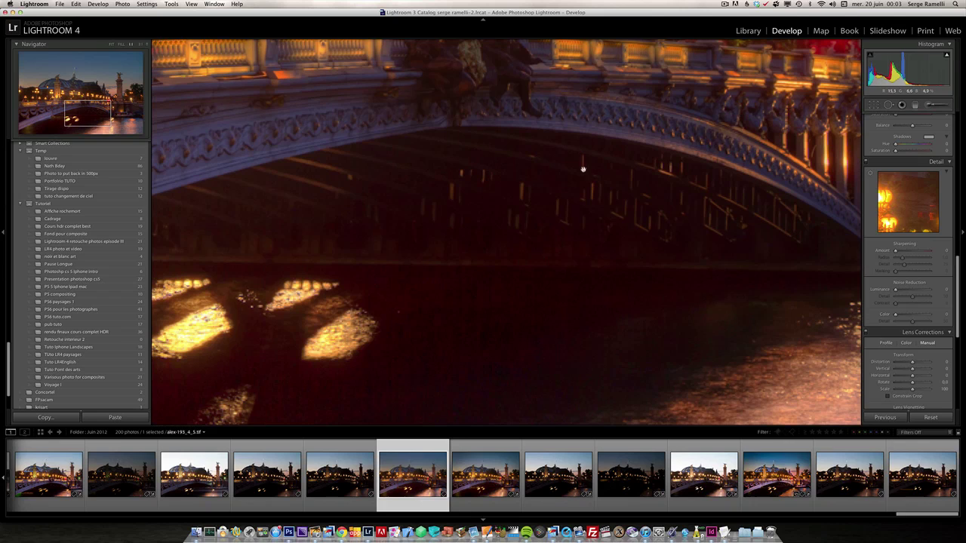
{"action": "left_click", "coordinate": [478, 294]}
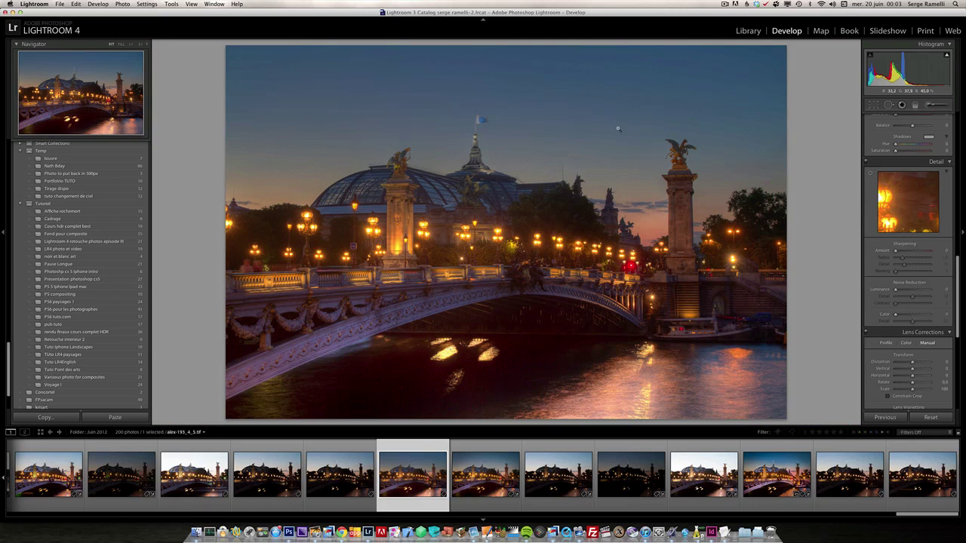
- Set the tone-mapped image's Contrast to +36 and Shadows to +51, and lower its Highlights
{"action": "scroll", "coordinate": [959, 189], "scroll_direction": "up", "scroll_amount": 10}
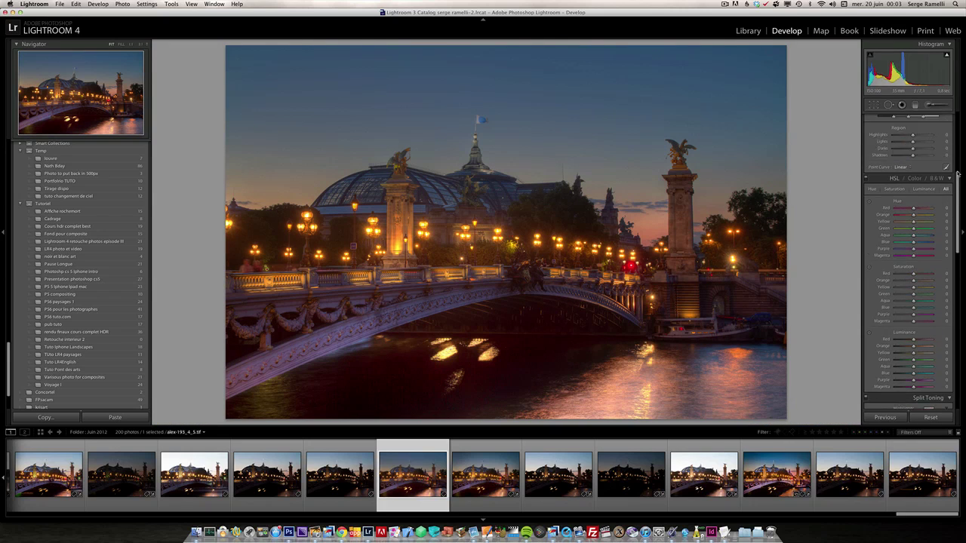
{"action": "left_click", "coordinate": [886, 147]}
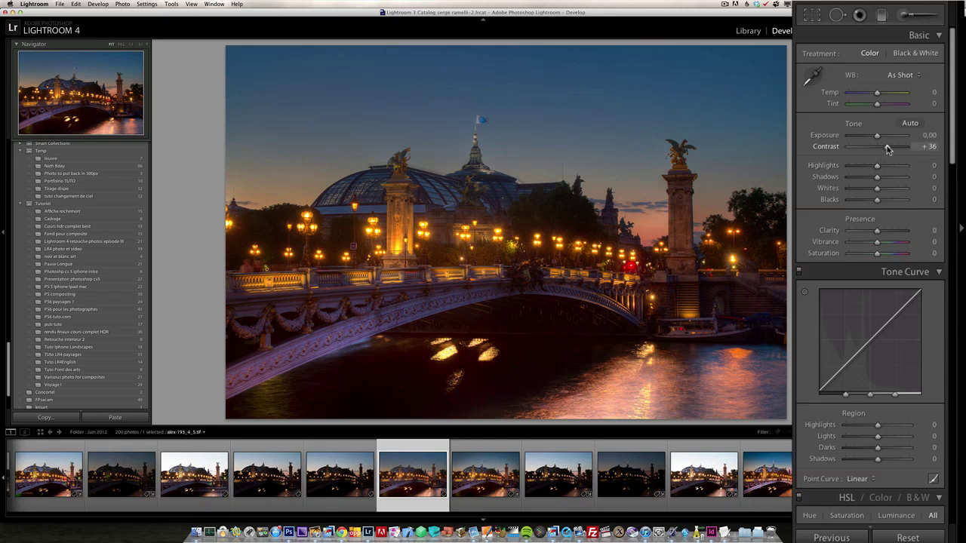
{"action": "left_click", "coordinate": [922, 202]}
{"action": "left_click", "coordinate": [907, 195]}
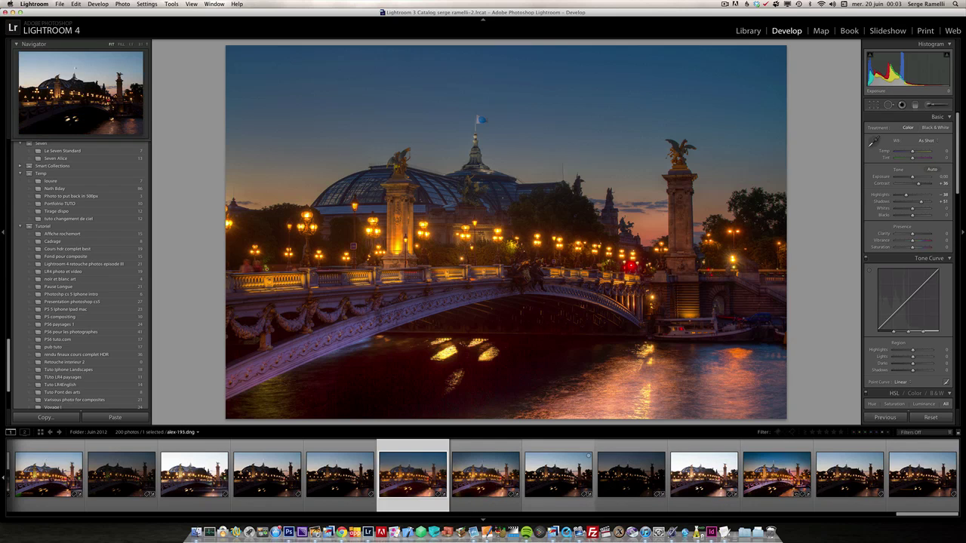
- Send the three bracketed bridge exposures to Photoshop's Merge to HDR Pro, opening them despite the Camera Raw compatibility notice
{"action": "left_click", "coordinate": [559, 474]}
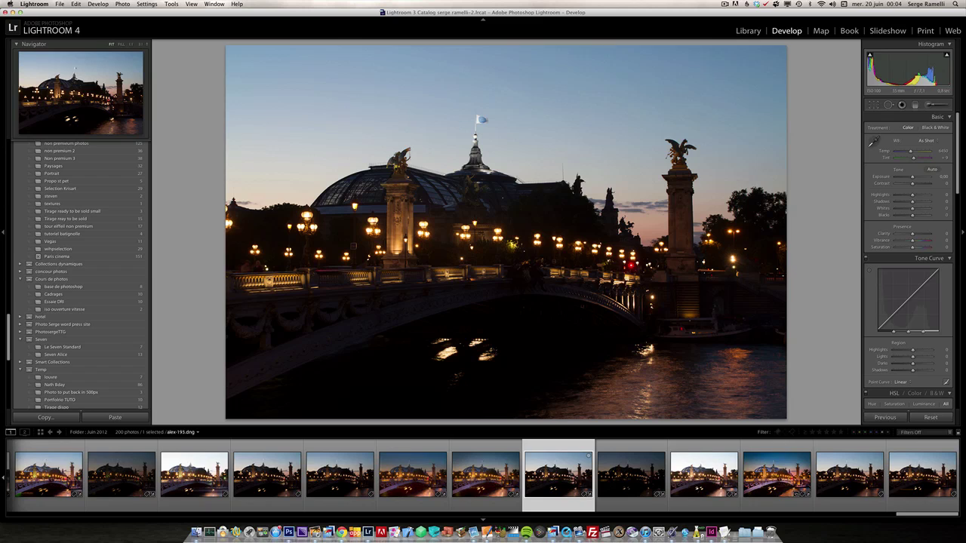
{"action": "left_click", "coordinate": [711, 469], "text": "shift"}
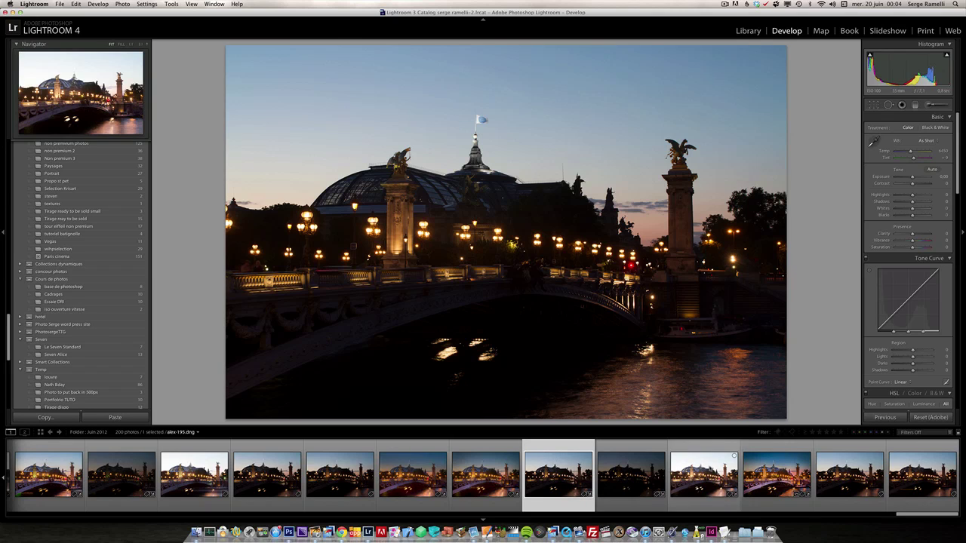
{"action": "right_click", "coordinate": [570, 477]}
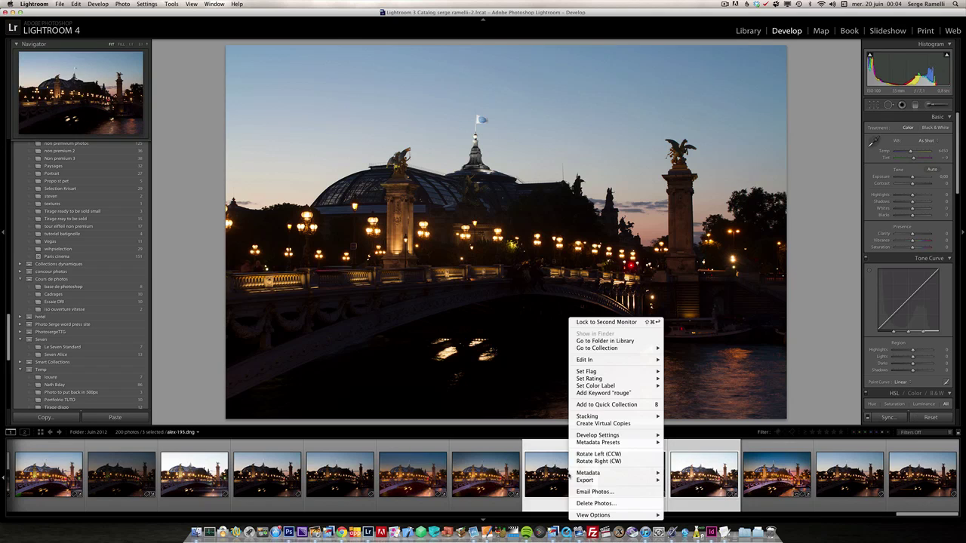
{"action": "mouse_move", "coordinate": [615, 362]}
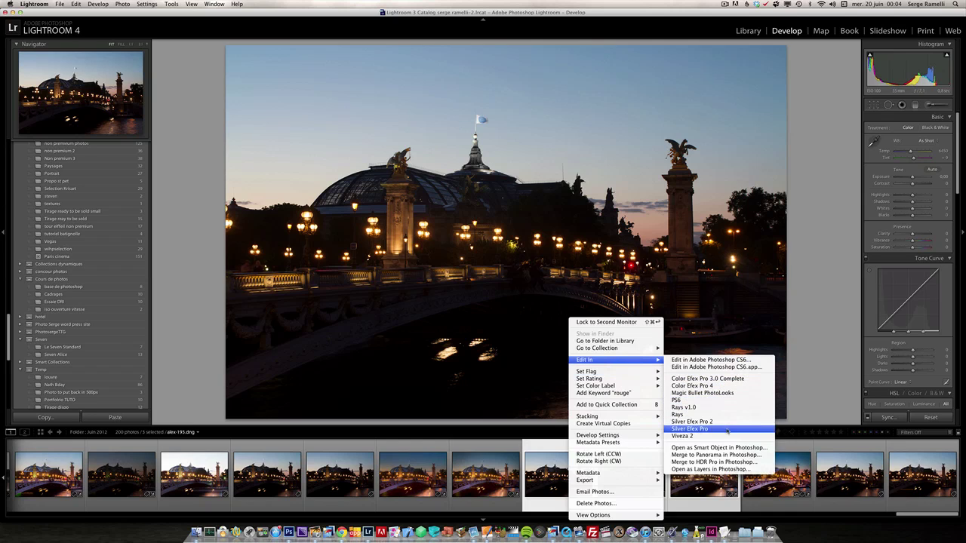
{"action": "left_click", "coordinate": [738, 462]}
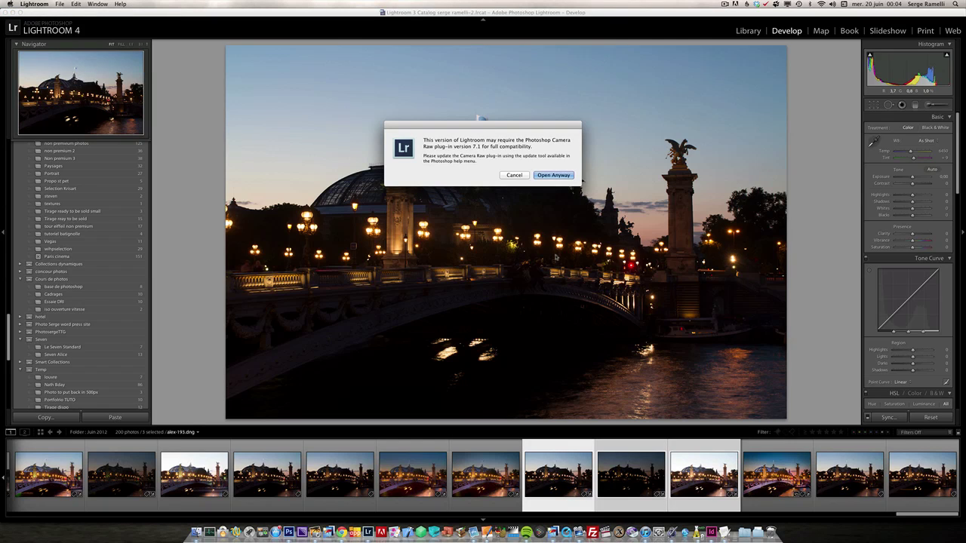
{"action": "left_click", "coordinate": [554, 175]}
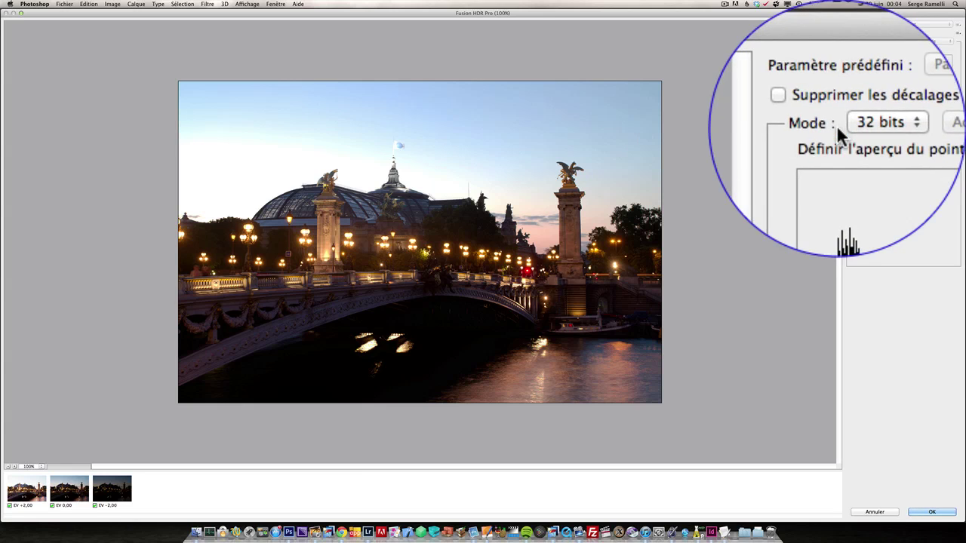
- Try the 16 bits mode for the HDR merge, and return it to 32 bits
{"action": "left_click", "coordinate": [880, 41]}
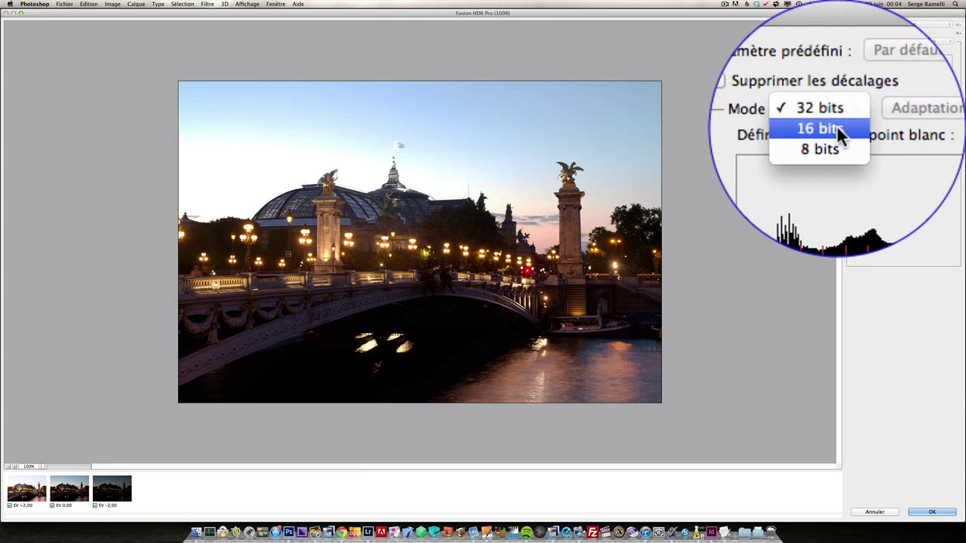
{"action": "left_click", "coordinate": [839, 127]}
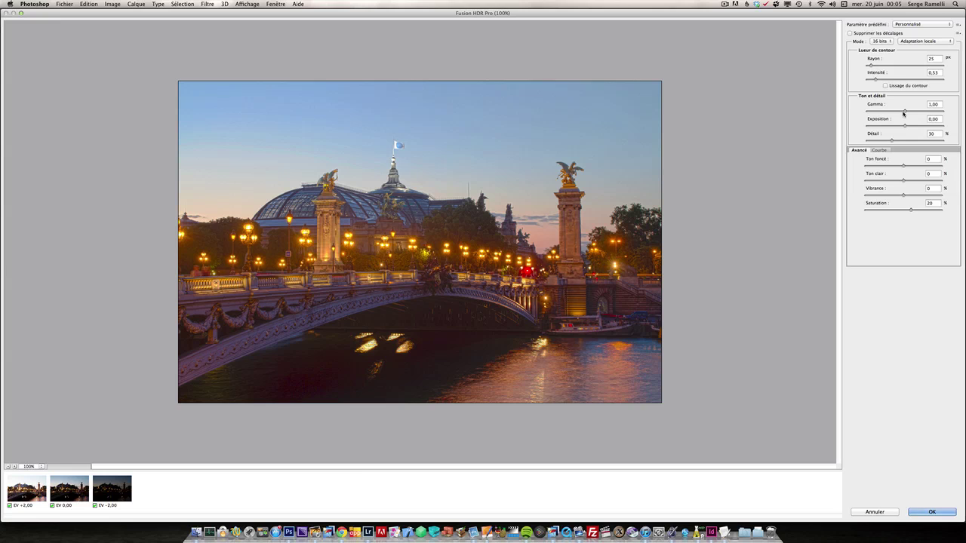
{"action": "left_click", "coordinate": [881, 41]}
{"action": "left_click", "coordinate": [879, 33]}
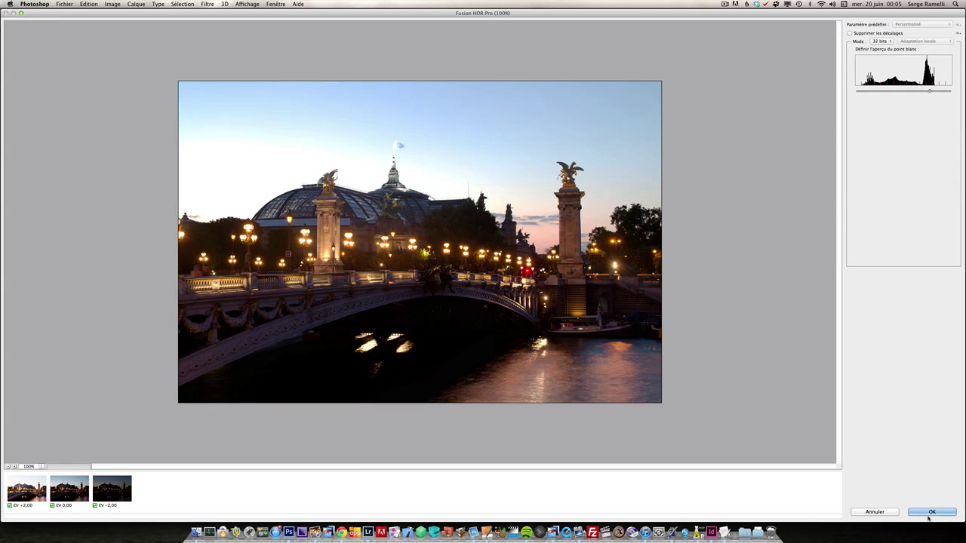
- Generate the 32-bit HDR image and close it with its changes saved, returning to Lightroom
{"action": "left_click", "coordinate": [934, 511]}
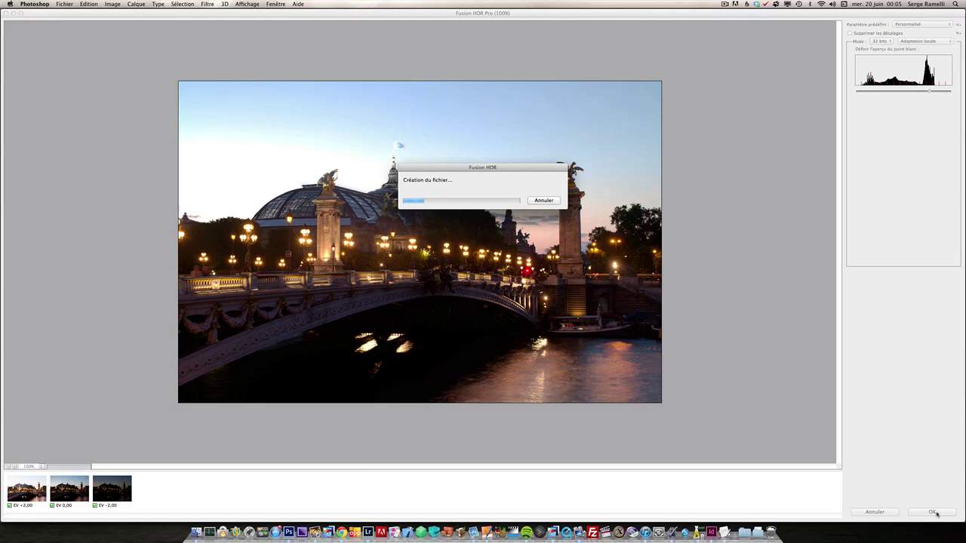
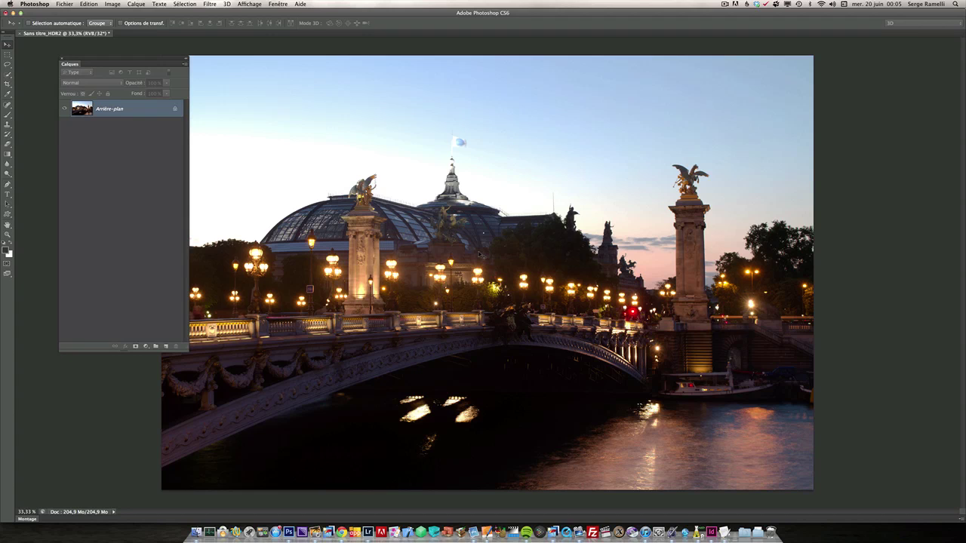
{"action": "key", "text": "super+w"}
{"action": "left_click", "coordinate": [557, 170]}
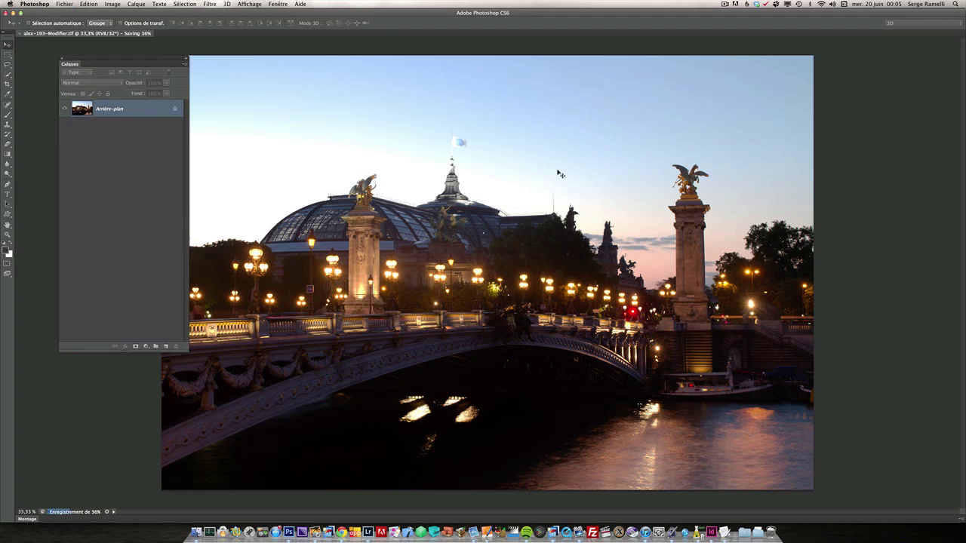
{"action": "key", "text": "super+Tab"}
{"action": "key", "text": "super+shift+Tab"}
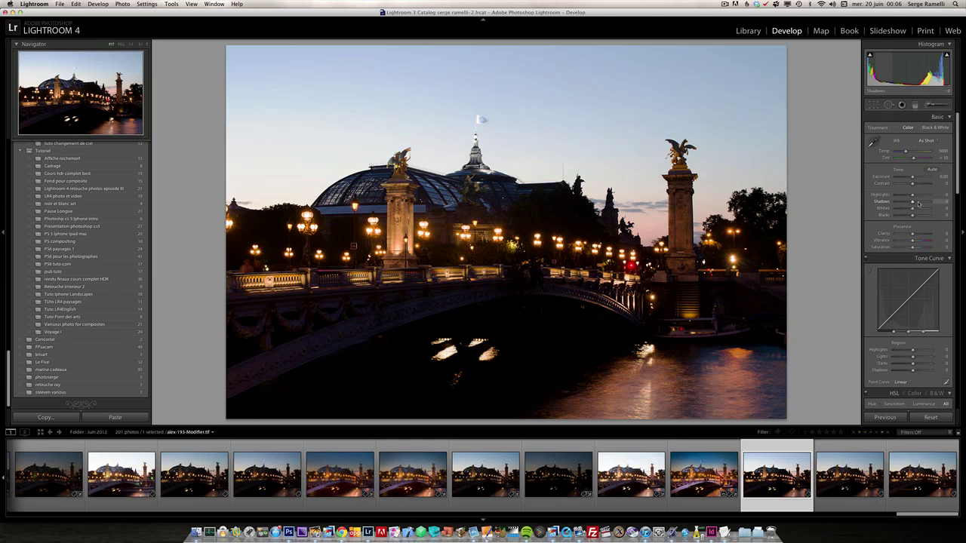
- Set the merged HDR image's Shadows to +100 and Highlights to −100, and inspect the dark area under the bridge up close
{"action": "left_click_drag", "start_coordinate": [919, 202], "coordinate": [933, 202]}
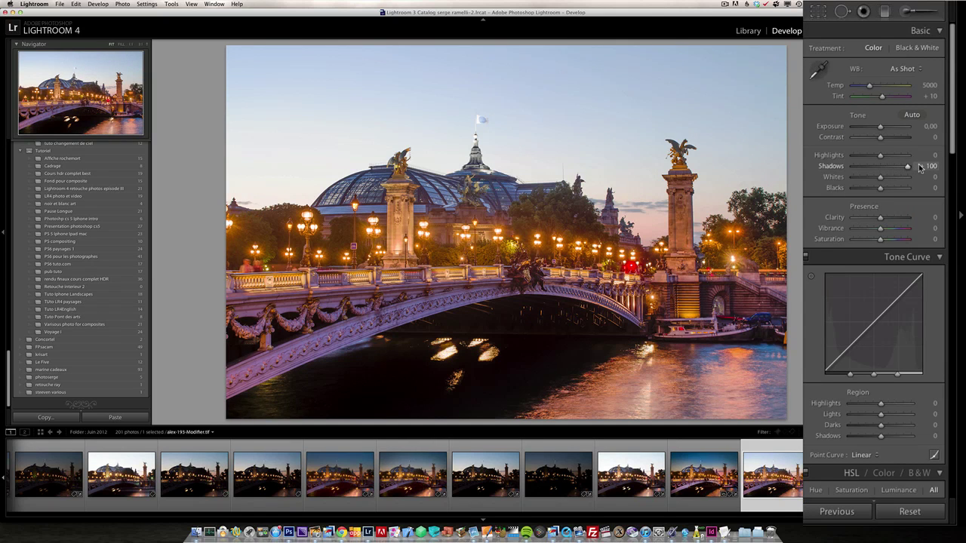
{"action": "left_click_drag", "start_coordinate": [880, 155], "coordinate": [853, 157]}
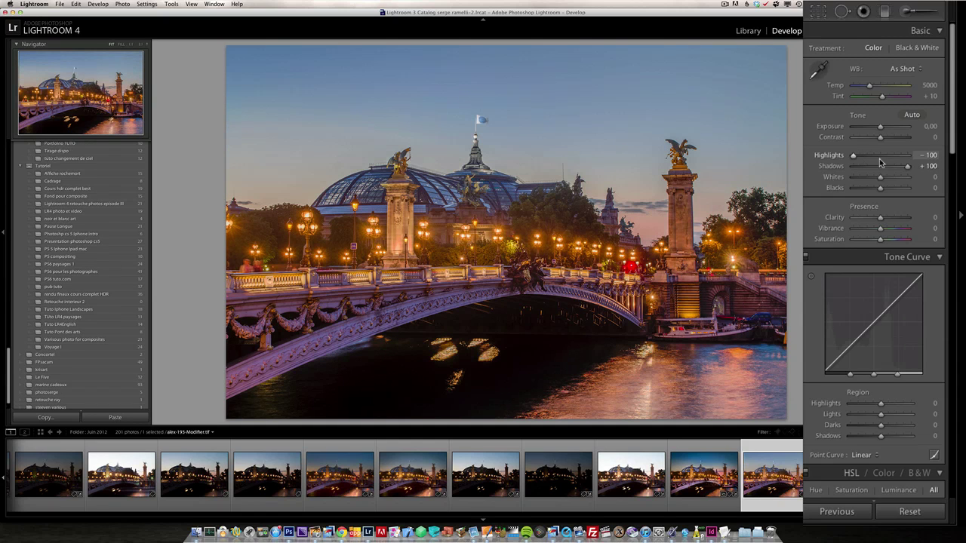
{"action": "left_click", "coordinate": [530, 370]}
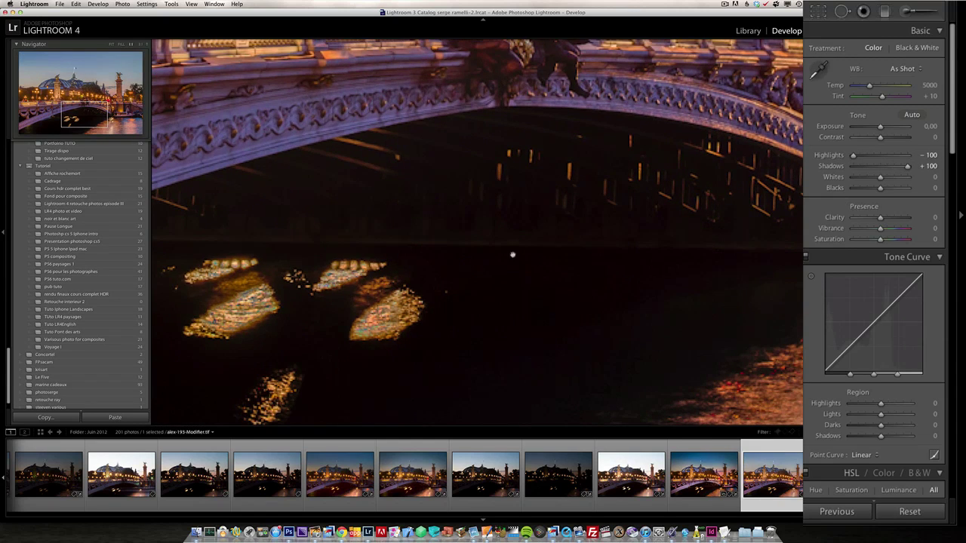
{"action": "left_click", "coordinate": [673, 277]}
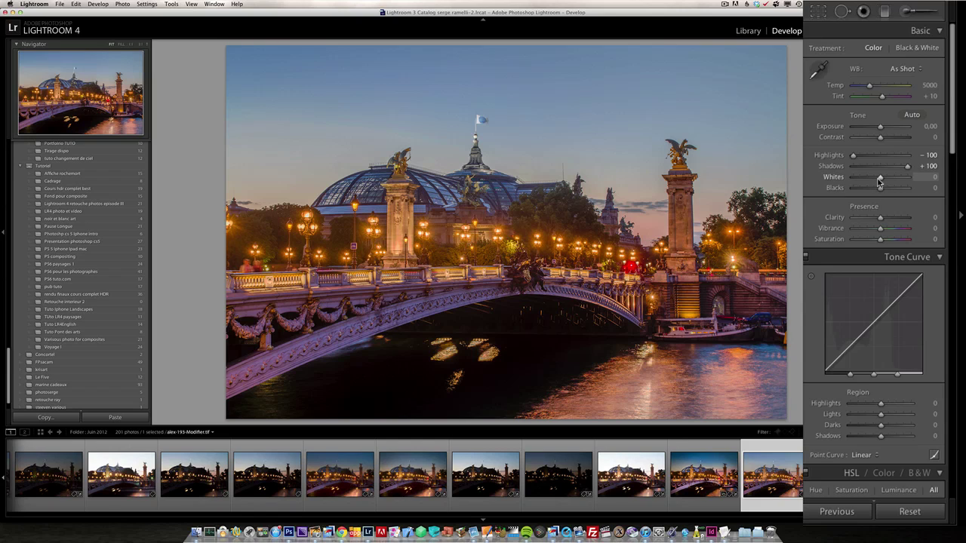
- Set Whites to +38 and Blacks to −9 using the clipping preview, and set Contrast to +20
{"action": "key", "text": "alt"}
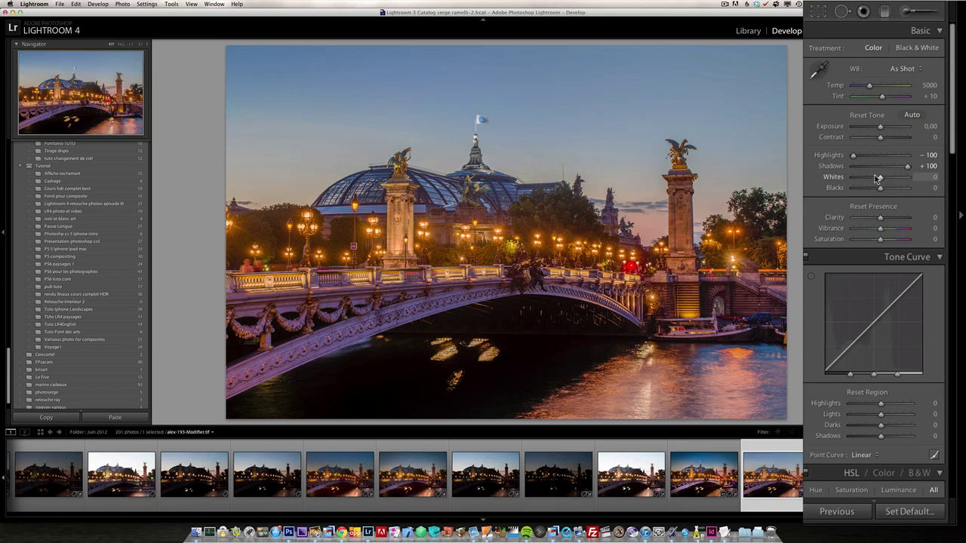
{"action": "left_click_drag", "start_coordinate": [880, 181], "coordinate": [891, 180]}
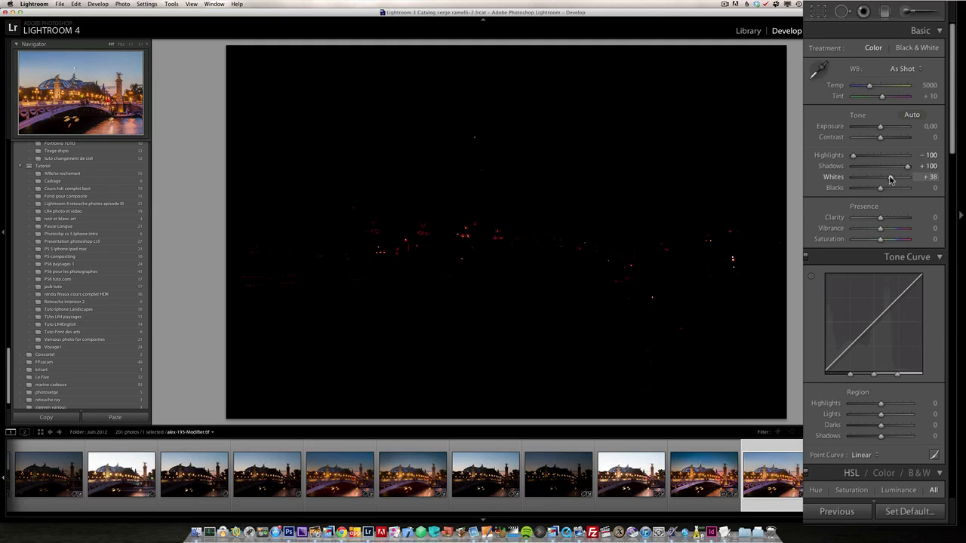
{"action": "left_click_drag", "start_coordinate": [890, 180], "coordinate": [891, 179]}
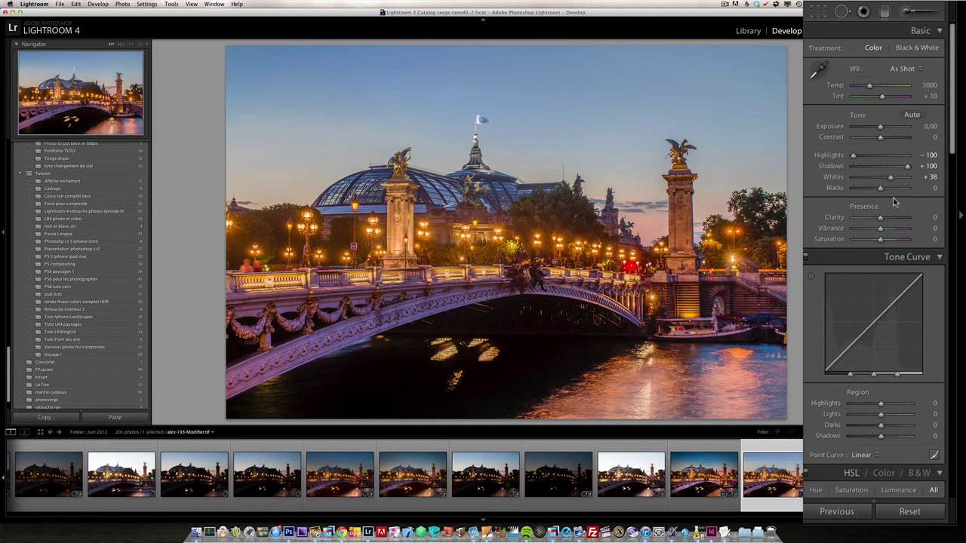
{"action": "key", "text": "alt"}
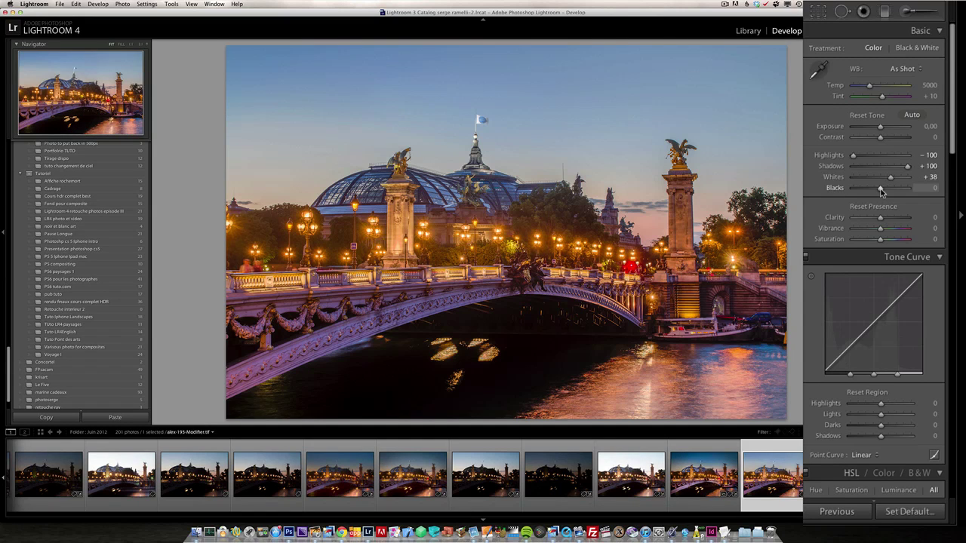
{"action": "left_click_drag", "start_coordinate": [880, 188], "coordinate": [878, 193]}
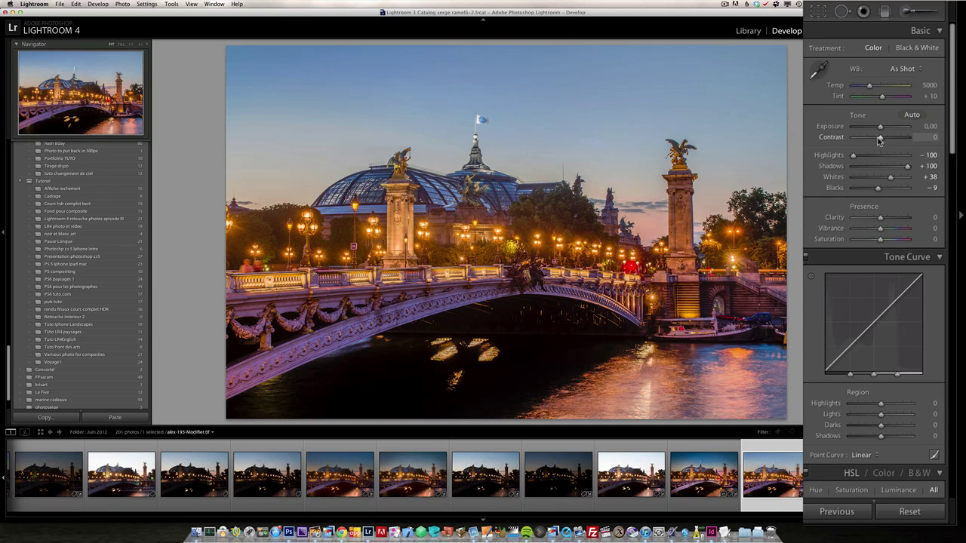
{"action": "left_click_drag", "start_coordinate": [879, 137], "coordinate": [886, 140]}
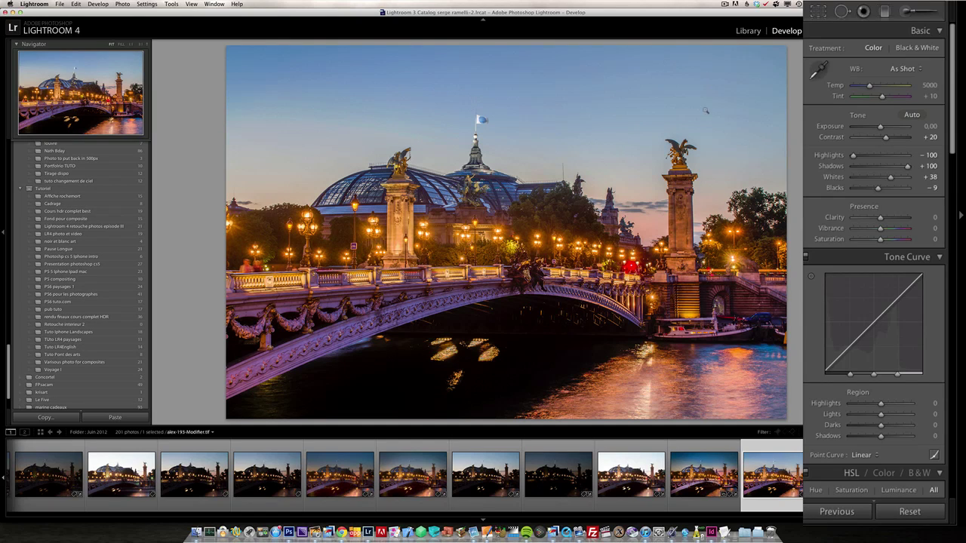
- Apply a graduated filter down the sky to the rooftops with Exposure −0.71 and Saturation 39
{"action": "left_click", "coordinate": [885, 11]}
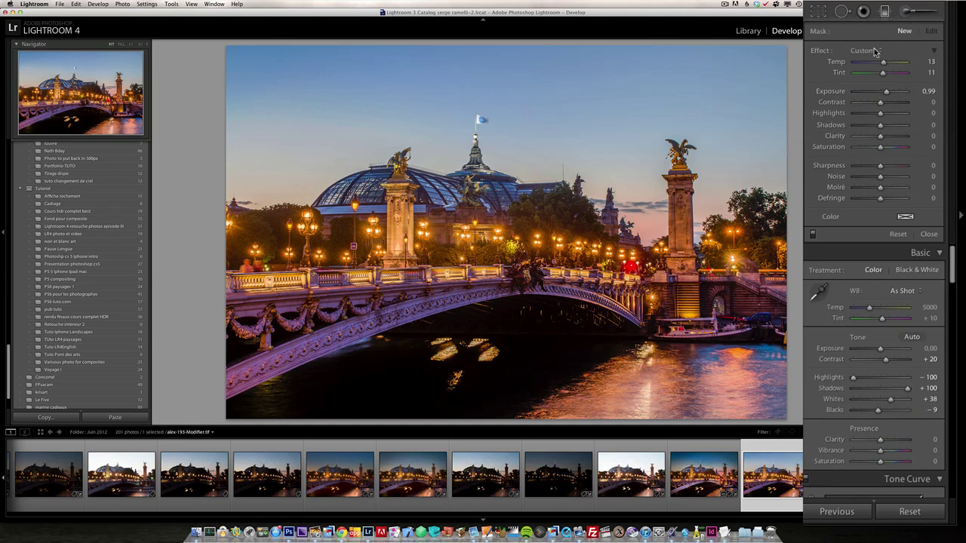
{"action": "left_click", "coordinate": [874, 50]}
{"action": "left_click", "coordinate": [870, 84]}
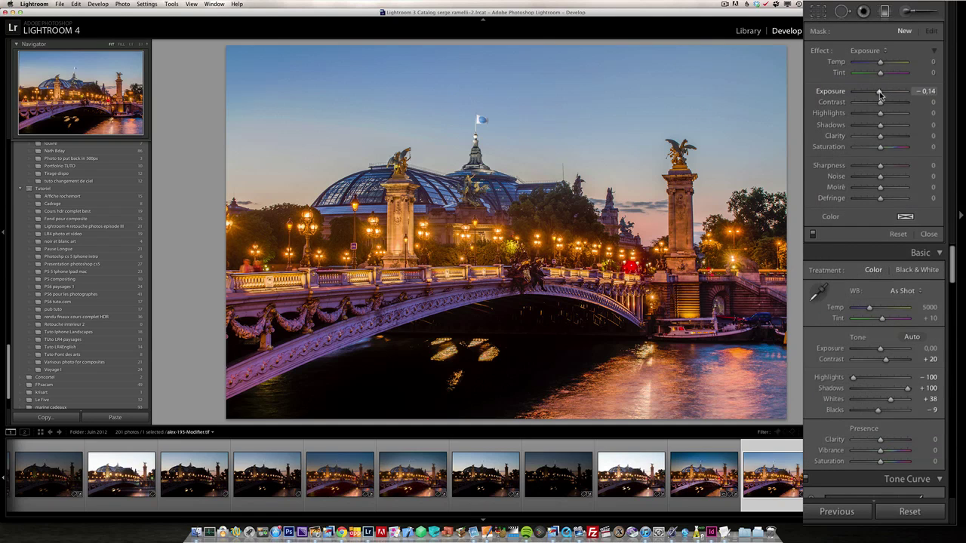
{"action": "left_click_drag", "start_coordinate": [878, 93], "coordinate": [876, 92]}
{"action": "mouse_move", "coordinate": [536, 219]}
{"action": "left_mouse_down"}
{"action": "mouse_move", "coordinate": [536, 151]}
{"action": "mouse_move", "coordinate": [533, 207]}
{"action": "left_mouse_up"}
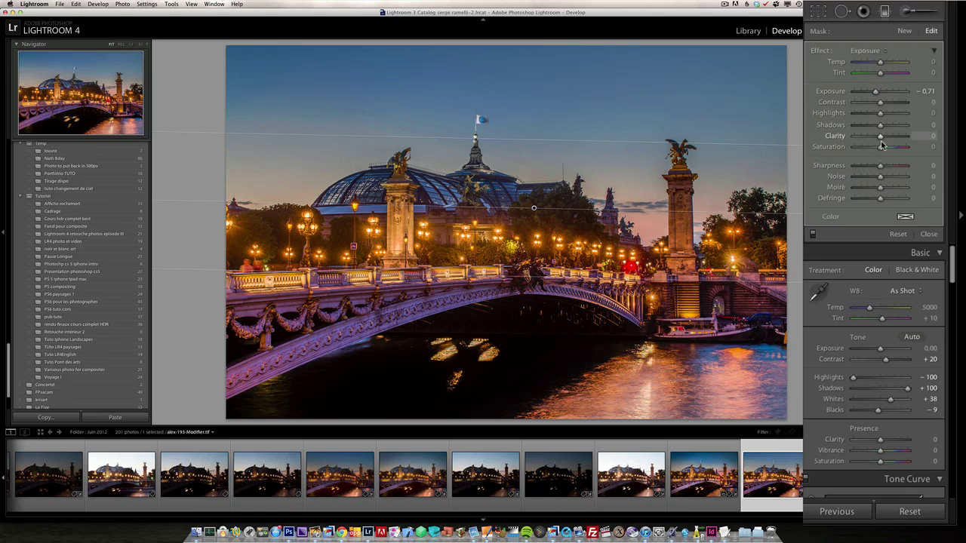
{"action": "left_click_drag", "start_coordinate": [893, 150], "coordinate": [892, 148]}
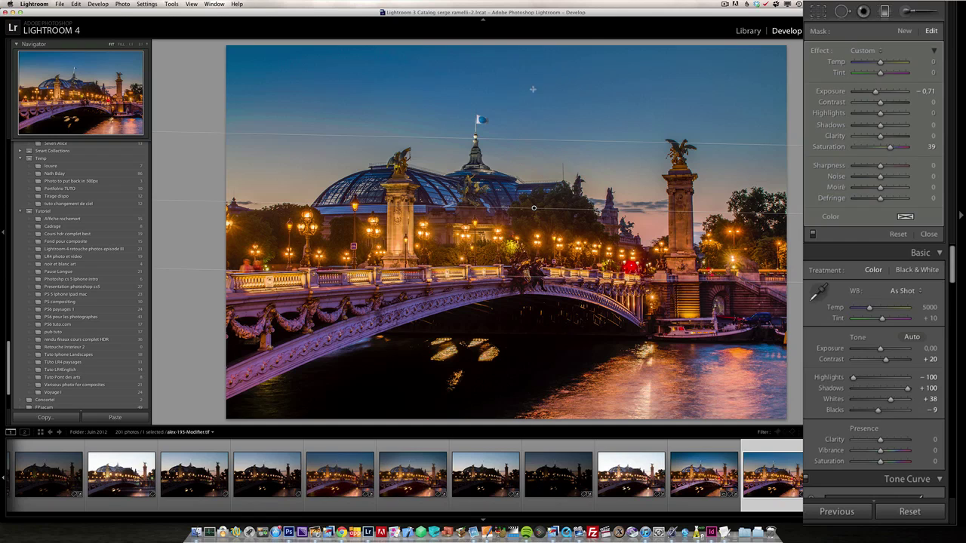
- Compare the sky with the graduated filter off and on, and soften the filter to Saturation 32 and Exposure −0.42
{"action": "left_click", "coordinate": [812, 236]}
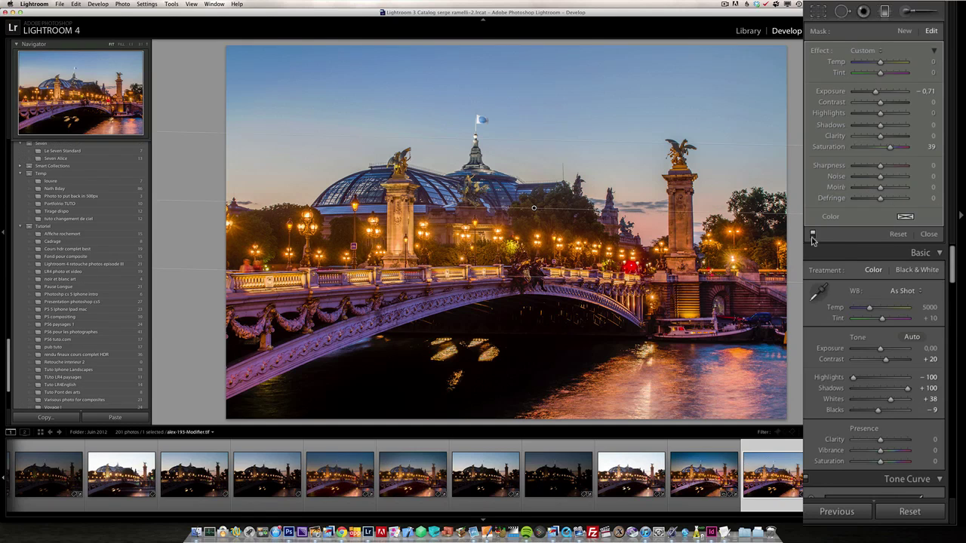
{"action": "left_click", "coordinate": [813, 236]}
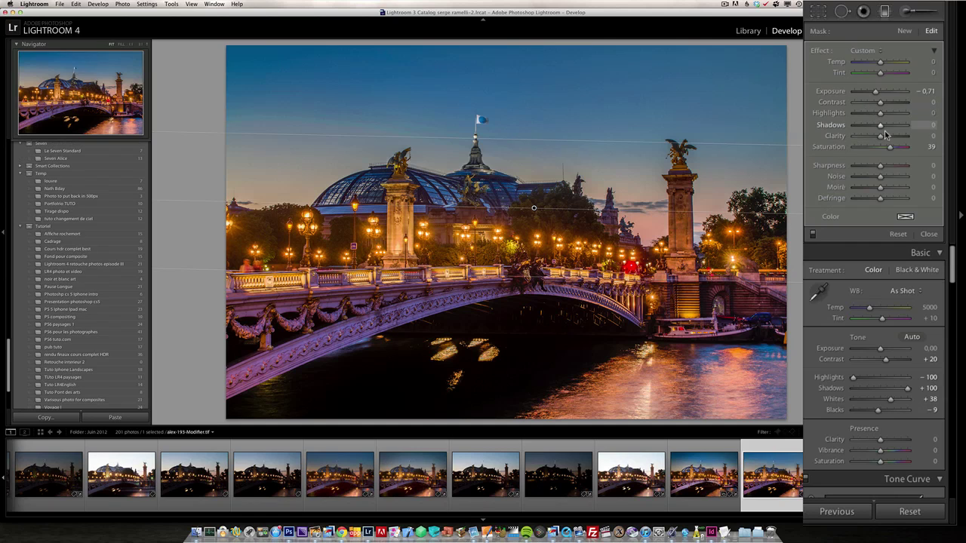
{"action": "left_click_drag", "start_coordinate": [892, 147], "coordinate": [888, 147]}
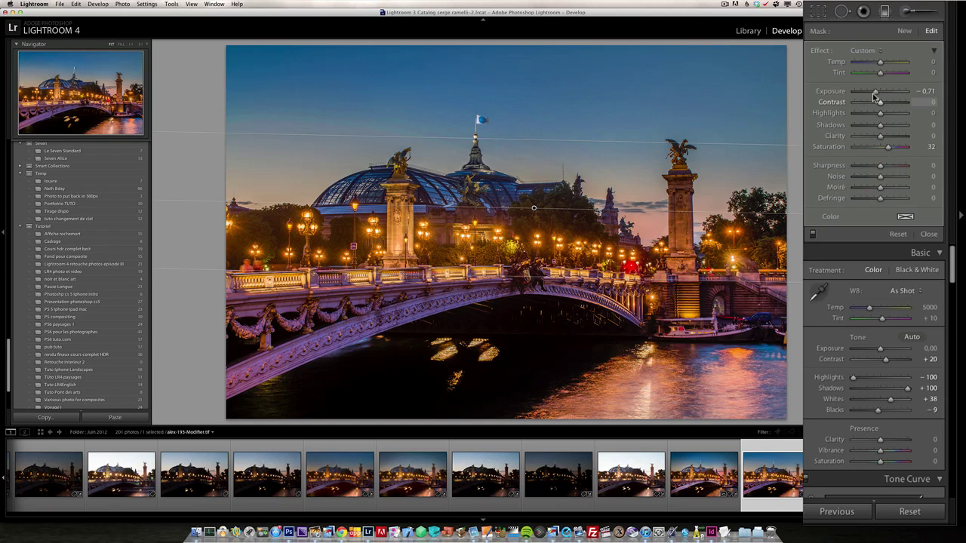
{"action": "left_click_drag", "start_coordinate": [874, 92], "coordinate": [876, 93]}
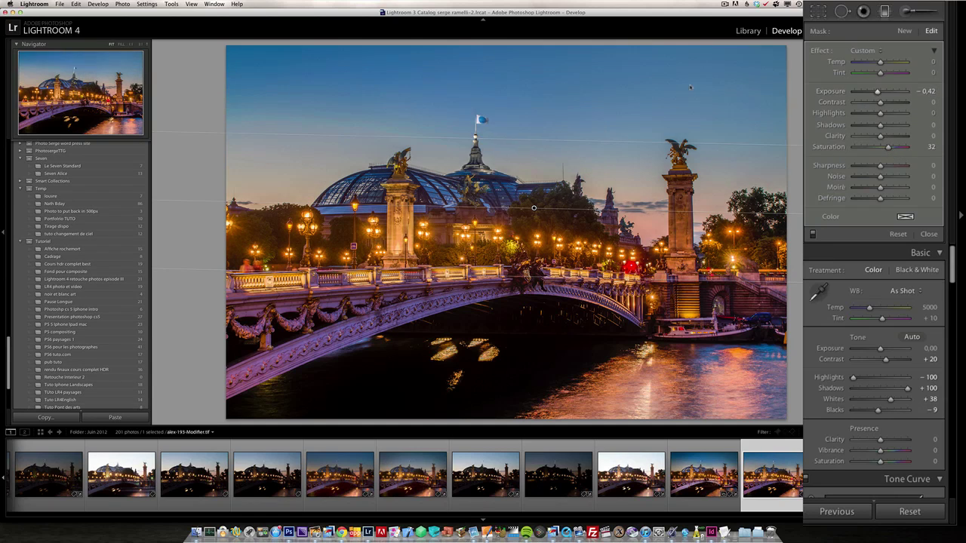
{"action": "left_click", "coordinate": [929, 234]}
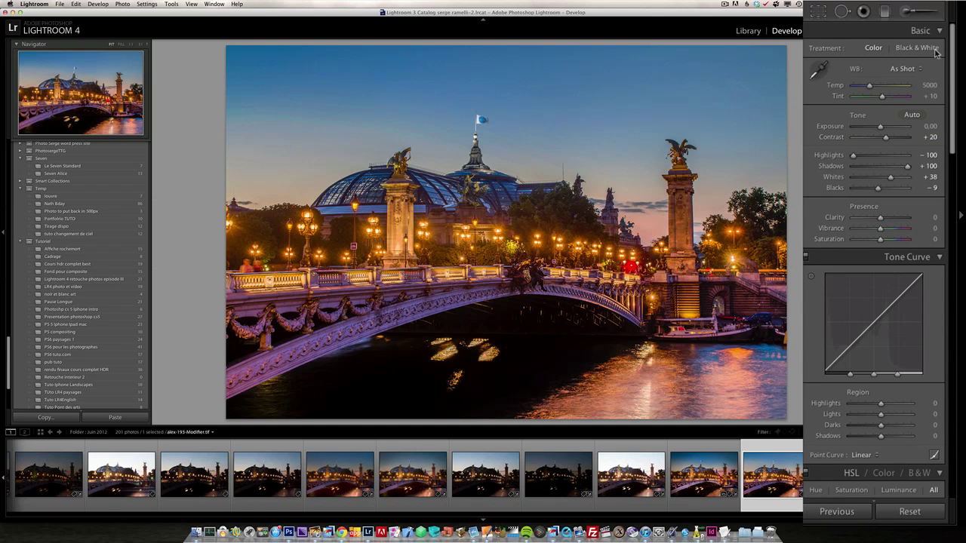
- Brighten the dark water and arch under the bridge with an adjustment brush at Flow 100 and Exposure 1.08, checking the result up close
{"action": "left_click", "coordinate": [905, 14]}
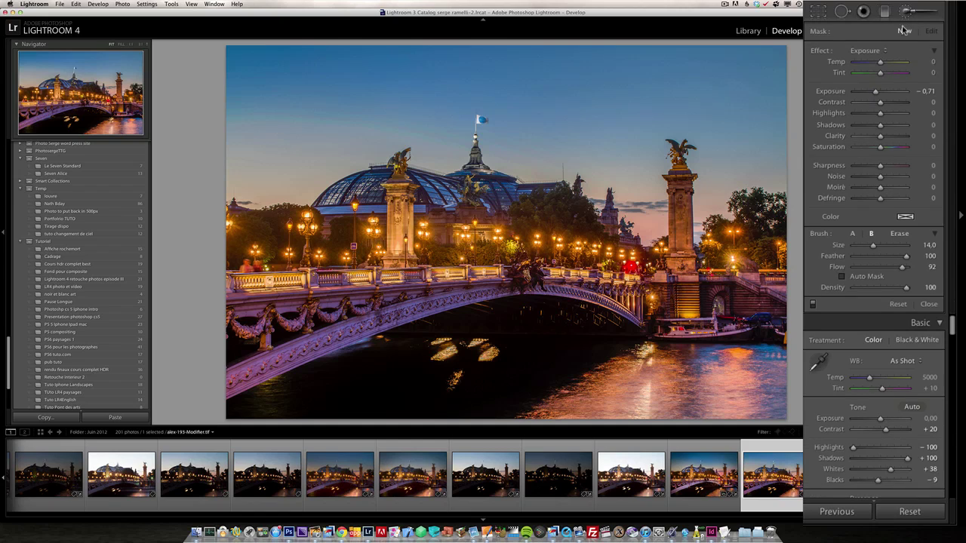
{"action": "left_click_drag", "start_coordinate": [875, 93], "coordinate": [887, 93]}
{"action": "left_click_drag", "start_coordinate": [902, 268], "coordinate": [915, 268]}
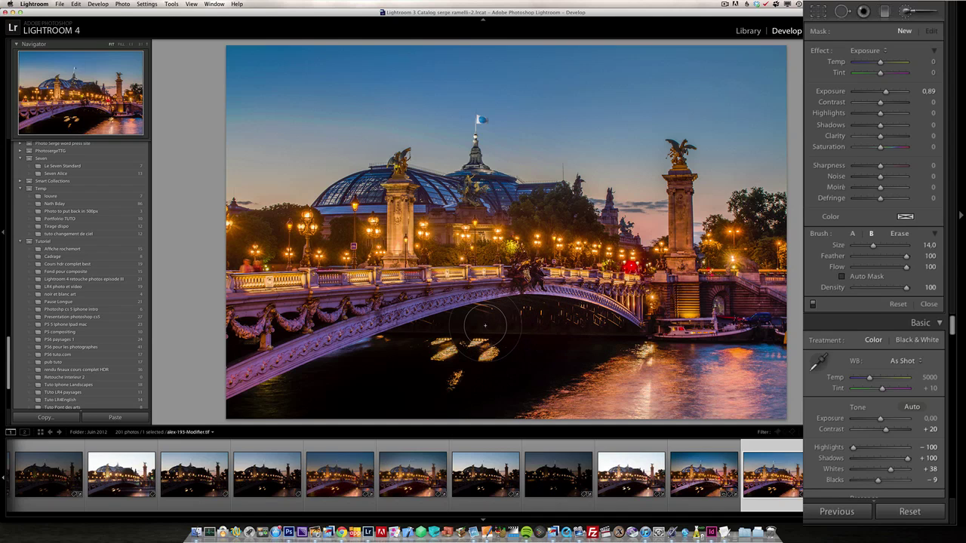
{"action": "mouse_move", "coordinate": [578, 334]}
{"action": "left_mouse_down"}
{"action": "mouse_move", "coordinate": [470, 394]}
{"action": "mouse_move", "coordinate": [509, 384]}
{"action": "mouse_move", "coordinate": [274, 396]}
{"action": "mouse_move", "coordinate": [311, 394]}
{"action": "mouse_move", "coordinate": [278, 409]}
{"action": "mouse_move", "coordinate": [409, 346]}
{"action": "mouse_move", "coordinate": [296, 400]}
{"action": "mouse_move", "coordinate": [496, 322]}
{"action": "mouse_move", "coordinate": [595, 330]}
{"action": "mouse_move", "coordinate": [457, 412]}
{"action": "mouse_move", "coordinate": [360, 400]}
{"action": "mouse_move", "coordinate": [504, 383]}
{"action": "mouse_move", "coordinate": [585, 345]}
{"action": "mouse_move", "coordinate": [459, 394]}
{"action": "mouse_move", "coordinate": [304, 405]}
{"action": "mouse_move", "coordinate": [391, 394]}
{"action": "left_mouse_up"}
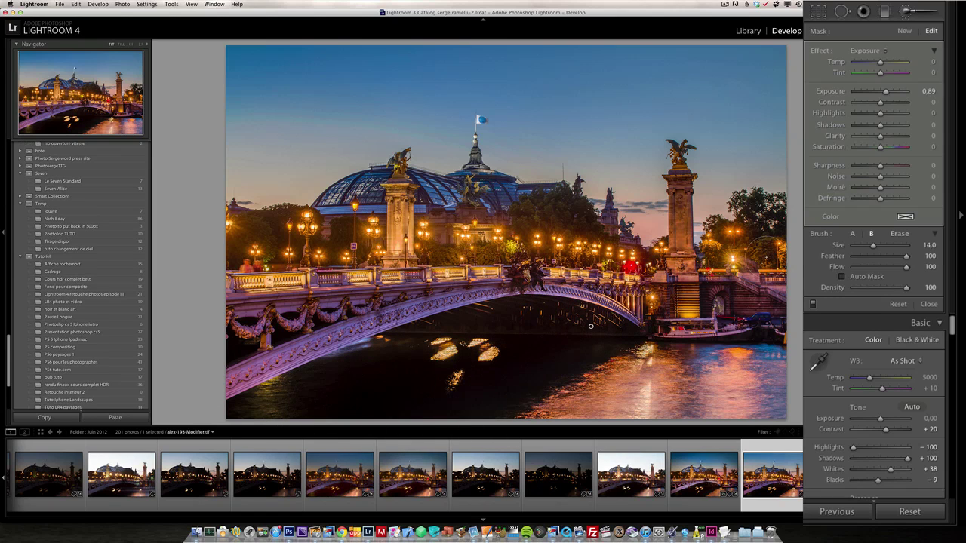
{"action": "left_click_drag", "start_coordinate": [887, 92], "coordinate": [889, 92]}
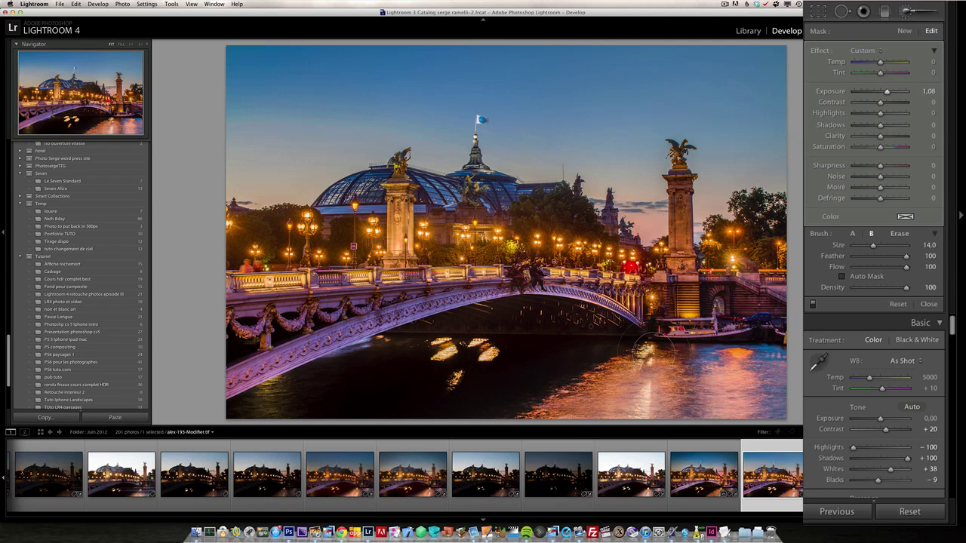
{"action": "key", "text": "z"}
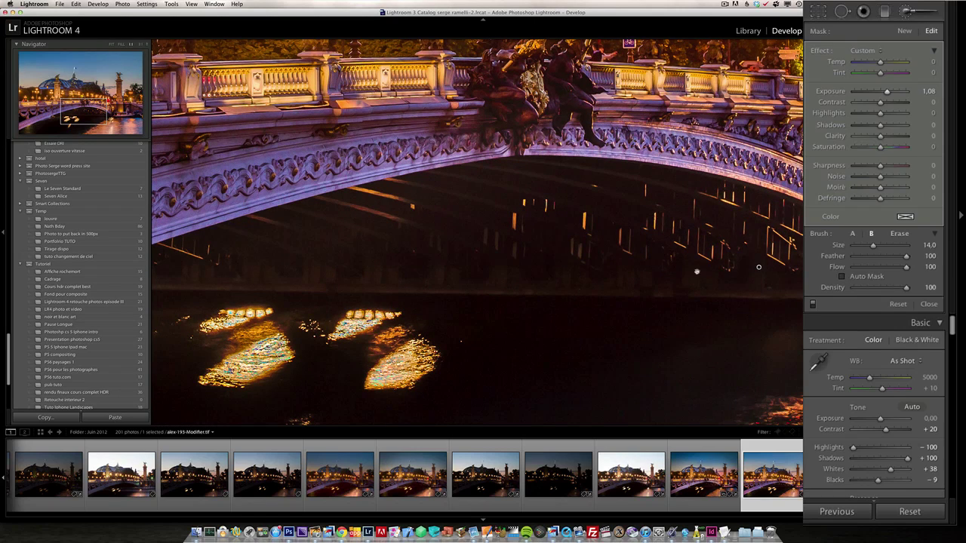
{"action": "key", "text": "z"}
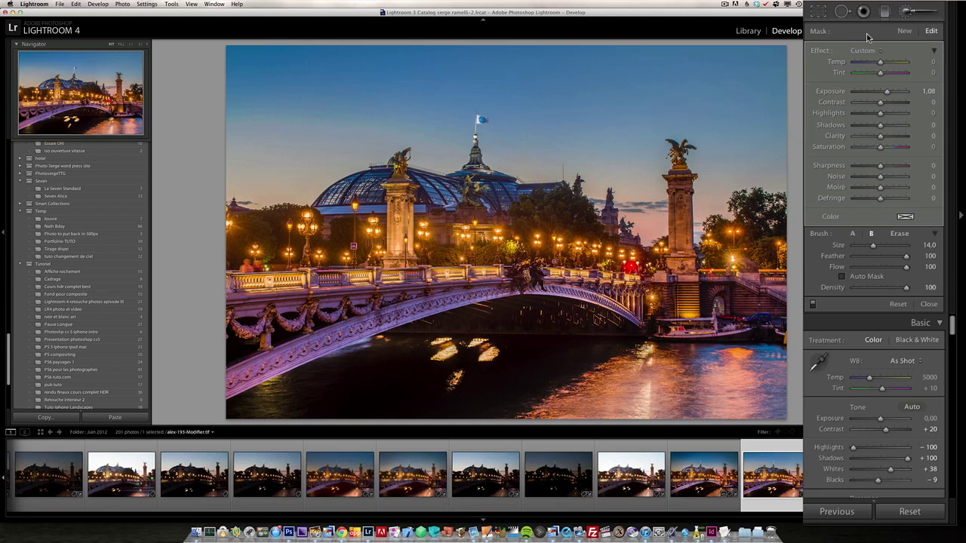
{"action": "left_click", "coordinate": [907, 17]}
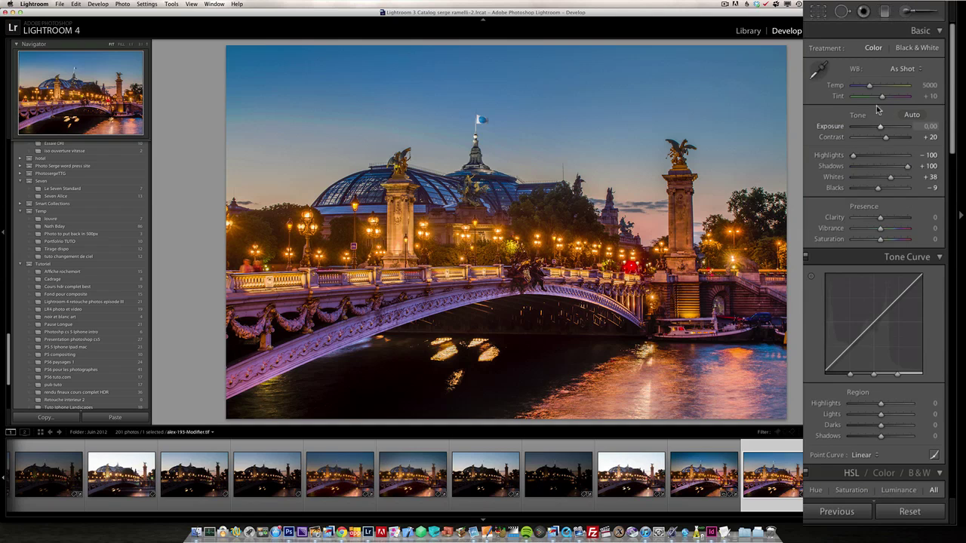
- Try a Tint of +47 on the whole image and undo it
{"action": "left_click_drag", "start_coordinate": [882, 98], "coordinate": [888, 101]}
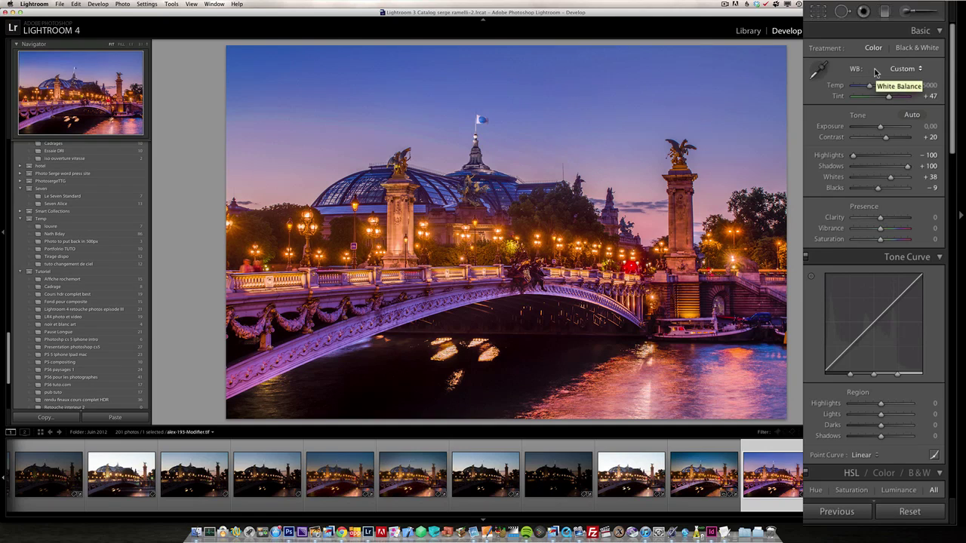
{"action": "key", "text": "super+z"}
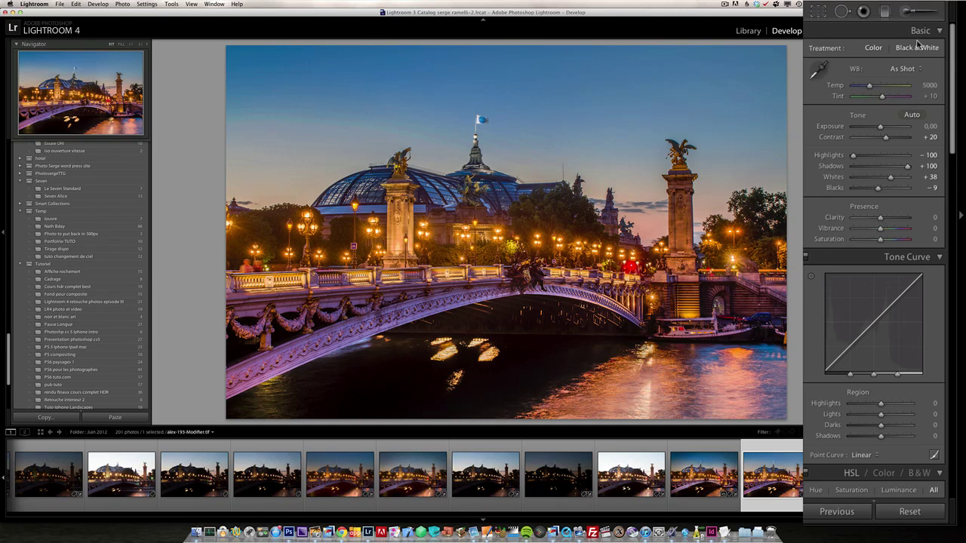
- Paint the sky near the horizon around the right-hand column with a new adjustment brush at Temp 58 and Tint 22
{"action": "left_click", "coordinate": [909, 11]}
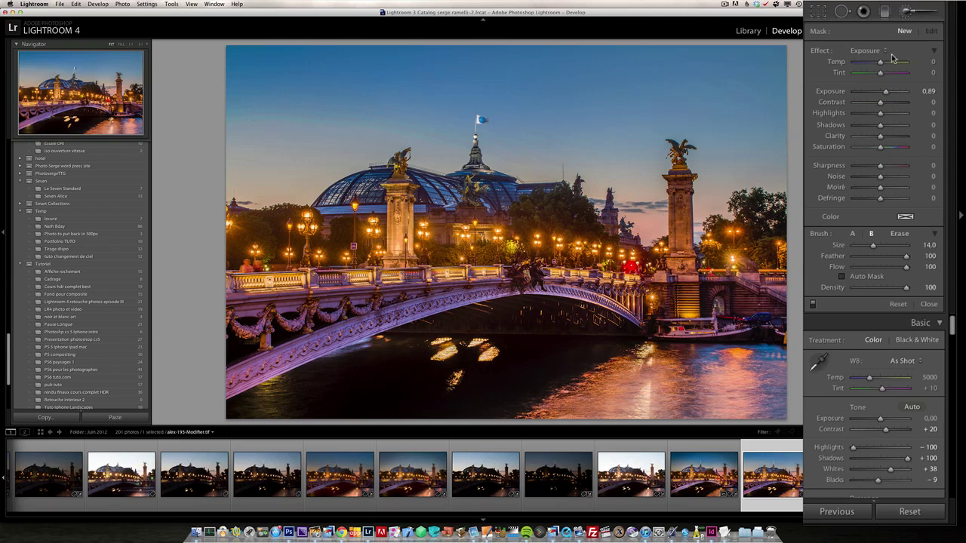
{"action": "left_click", "coordinate": [875, 53]}
{"action": "left_click", "coordinate": [870, 31]}
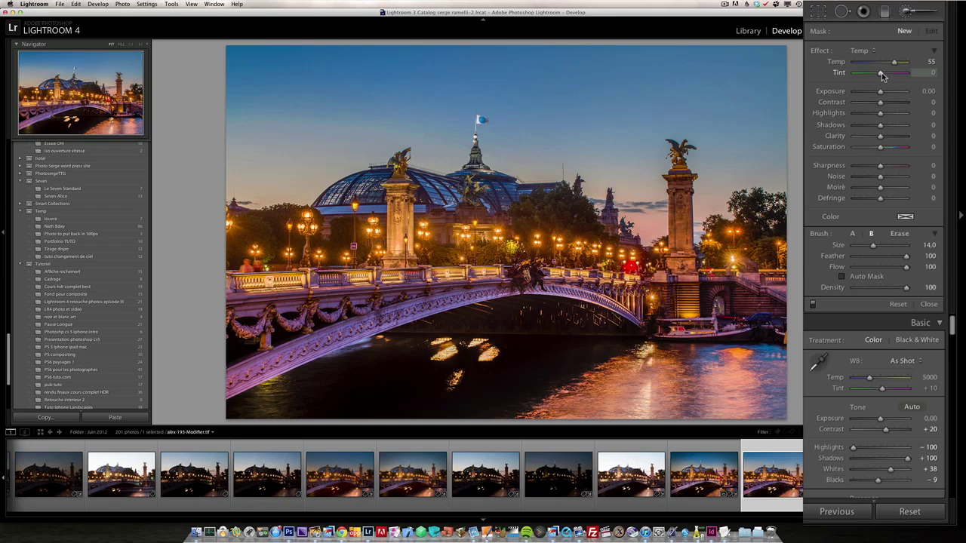
{"action": "left_click_drag", "start_coordinate": [881, 73], "coordinate": [896, 62]}
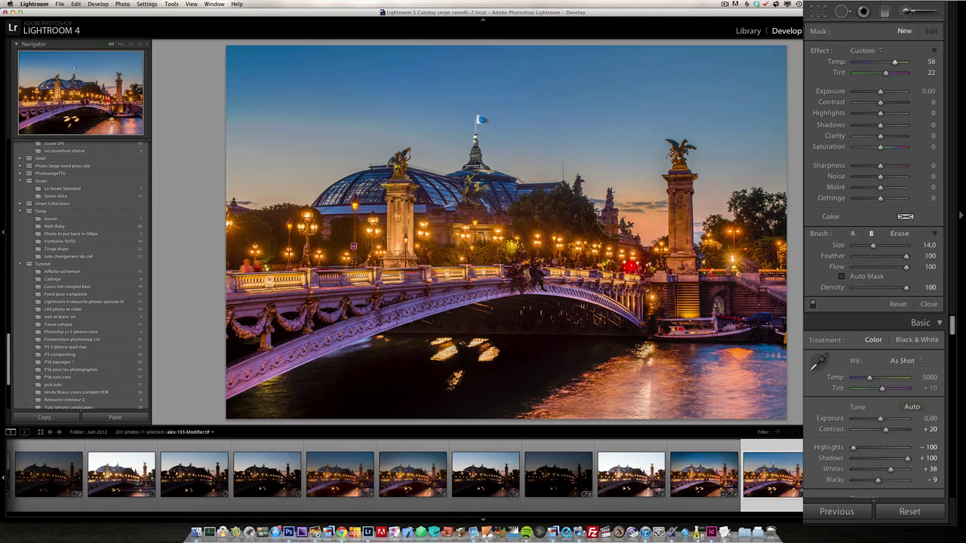
{"action": "left_click", "coordinate": [688, 209]}
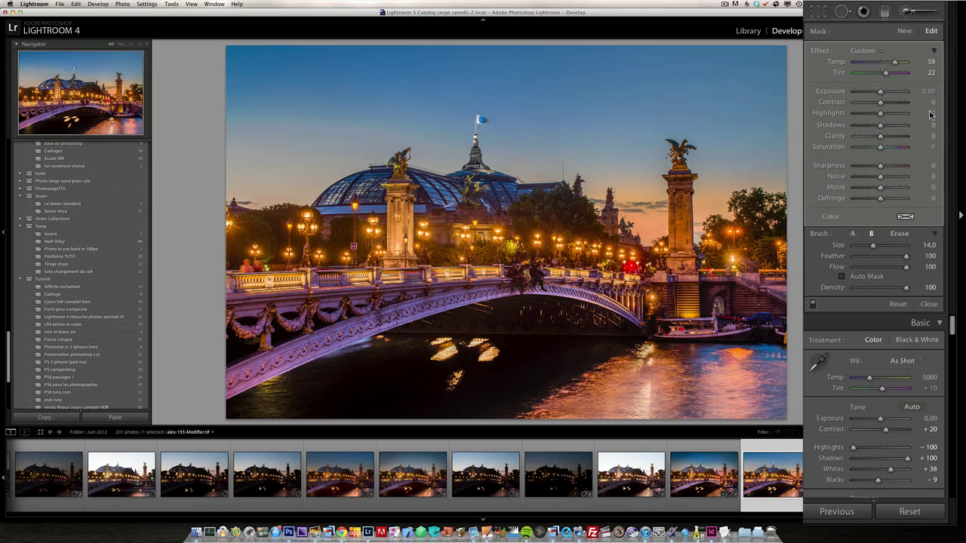
- Change the horizon brush adjustment to Temp 22 and Tint 58, and compare the image with the brush adjustments off and on
{"action": "mouse_move", "coordinate": [894, 66]}
{"action": "left_mouse_down"}
{"action": "mouse_move", "coordinate": [885, 73]}
{"action": "mouse_move", "coordinate": [895, 75]}
{"action": "left_mouse_up"}
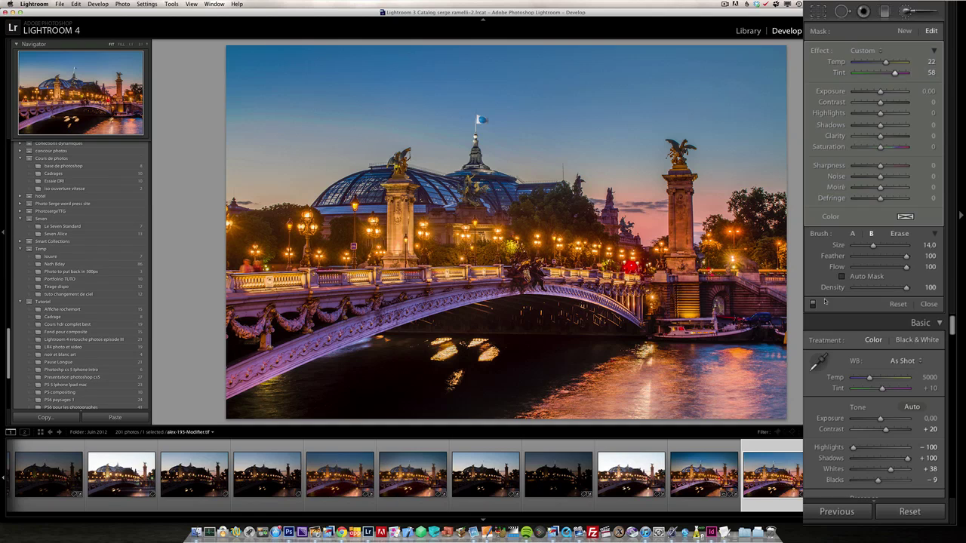
{"action": "left_click", "coordinate": [813, 305]}
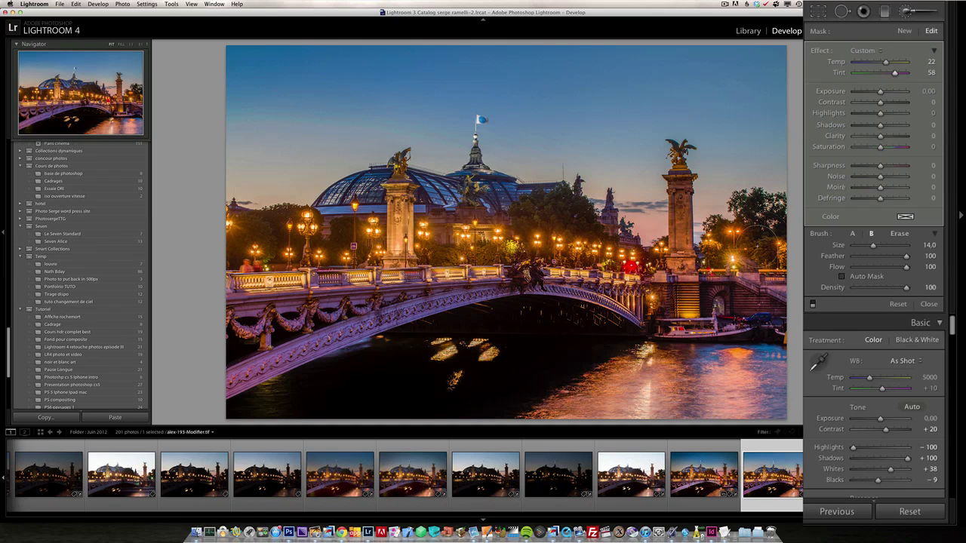
{"action": "left_click", "coordinate": [812, 305]}
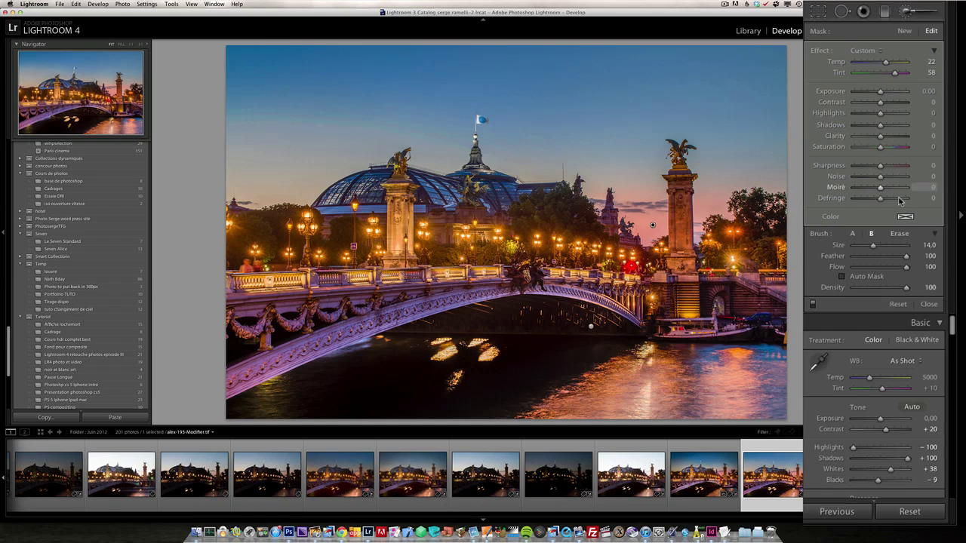
- Finish the brush adjustments and darken the photo's edges with a post-crop vignette Amount of -20
{"action": "left_click", "coordinate": [928, 304]}
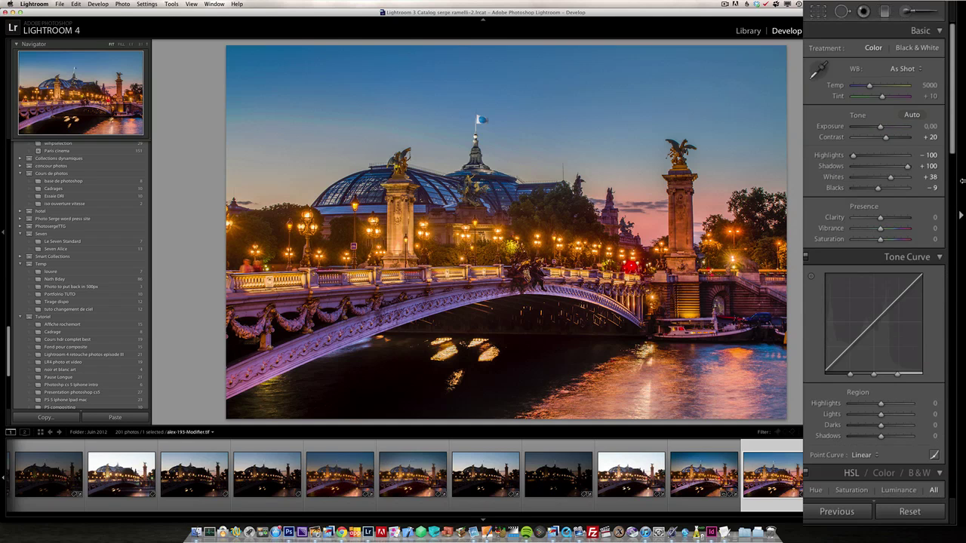
{"action": "left_click_drag", "start_coordinate": [954, 146], "coordinate": [963, 507]}
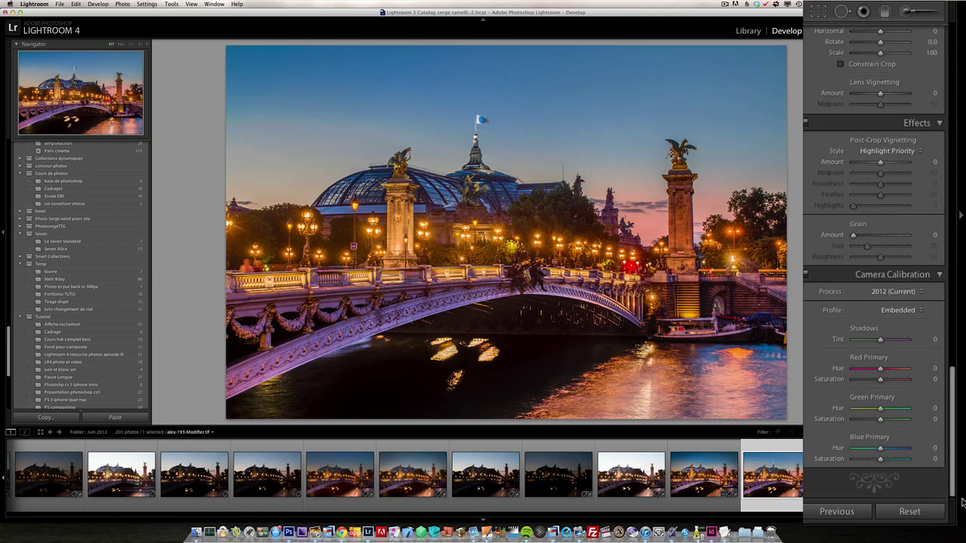
{"action": "left_click_drag", "start_coordinate": [880, 161], "coordinate": [873, 163]}
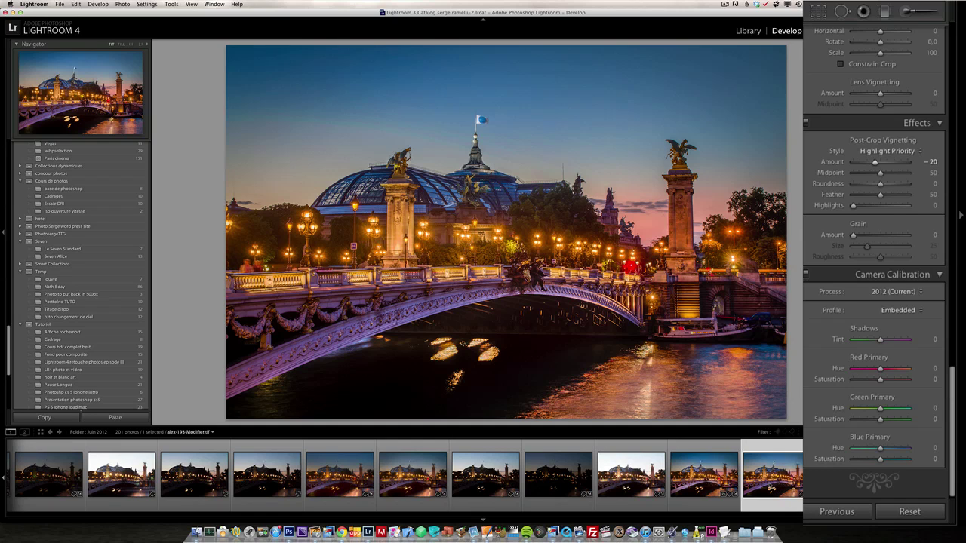
- Open the single 0.8 sec exposure alex-193.dng for developing and set Shadows to +100 and Highlights to -100
{"action": "left_click", "coordinate": [572, 481]}
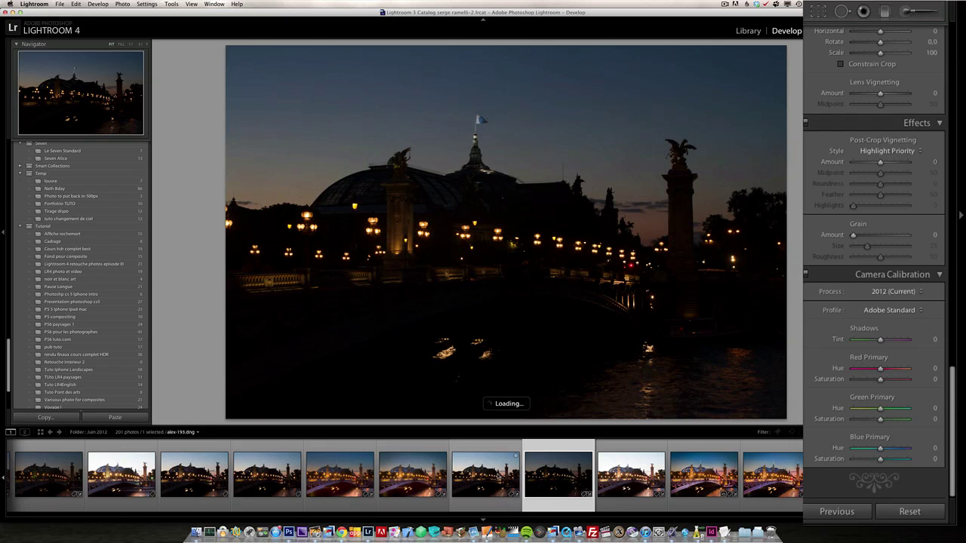
{"action": "left_click", "coordinate": [486, 474]}
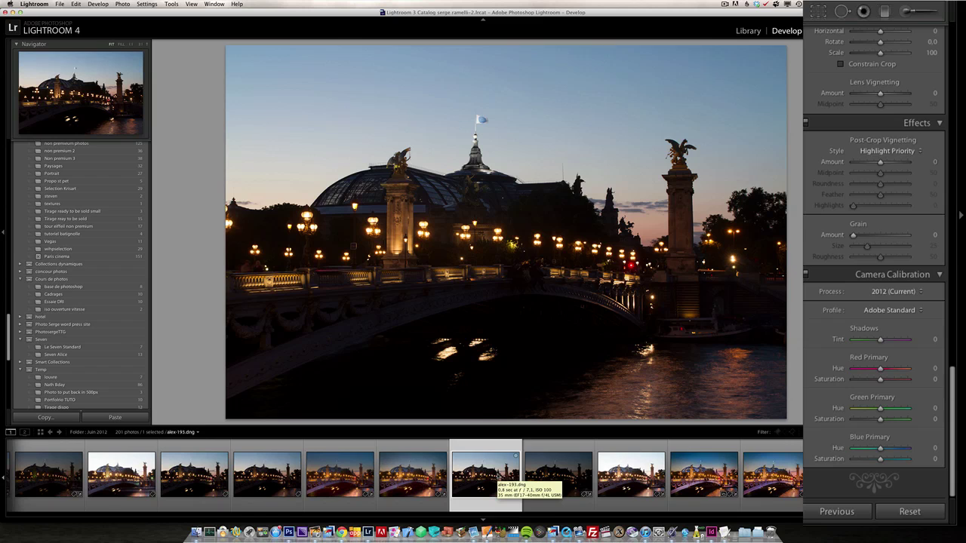
{"action": "left_click", "coordinate": [953, 81]}
{"action": "left_click", "coordinate": [952, 80]}
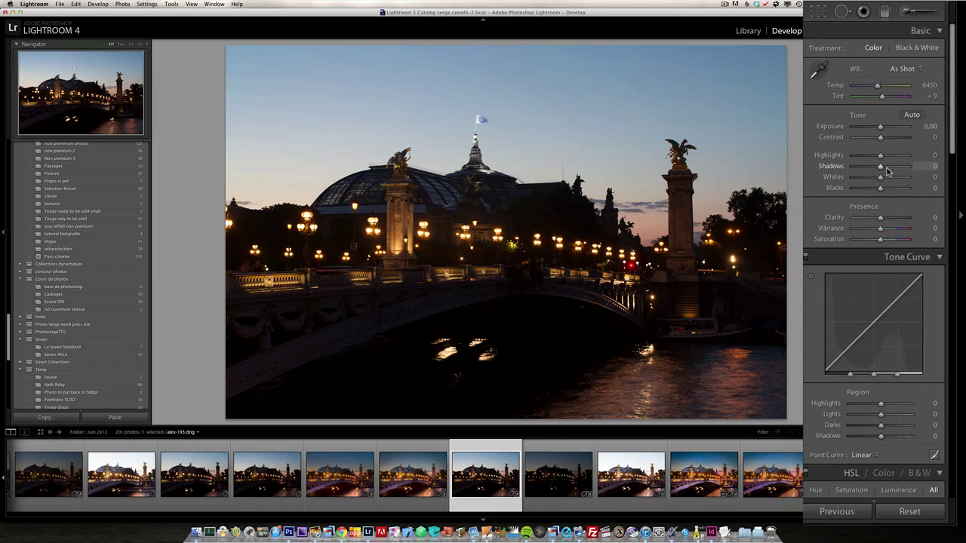
{"action": "left_click_drag", "start_coordinate": [880, 166], "coordinate": [915, 168]}
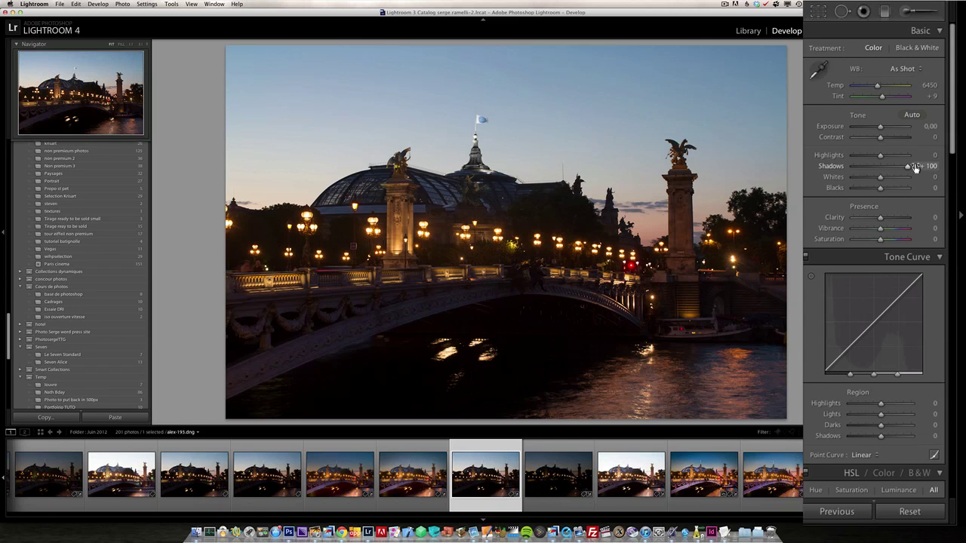
{"action": "left_click_drag", "start_coordinate": [871, 157], "coordinate": [852, 156]}
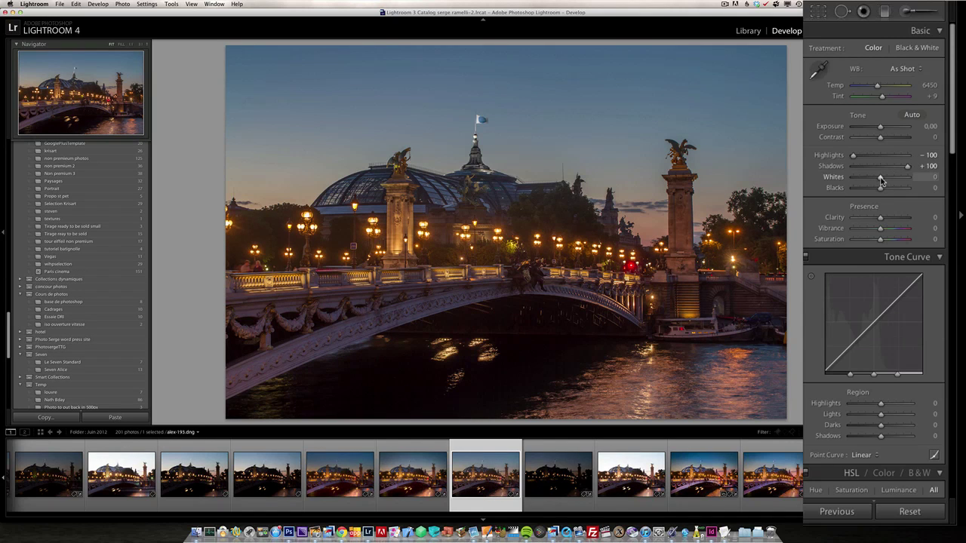
- Set the single exposure's Whites to +20 and Blacks to -13 using the clipping preview, with Contrast +27 and Exposure +0.35
{"action": "key", "text": "alt"}
{"action": "left_click_drag", "start_coordinate": [880, 178], "coordinate": [886, 180]}
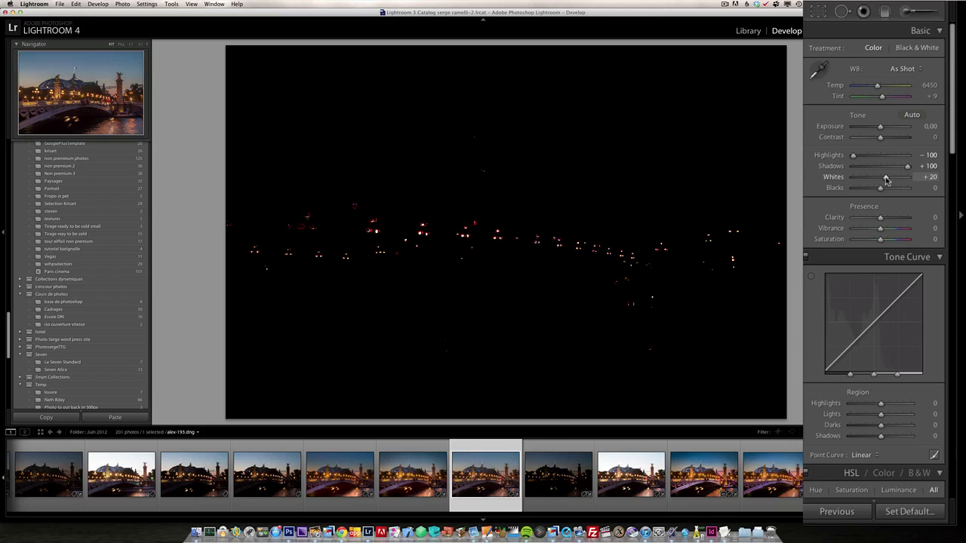
{"action": "left_click_drag", "start_coordinate": [886, 179], "coordinate": [886, 179]}
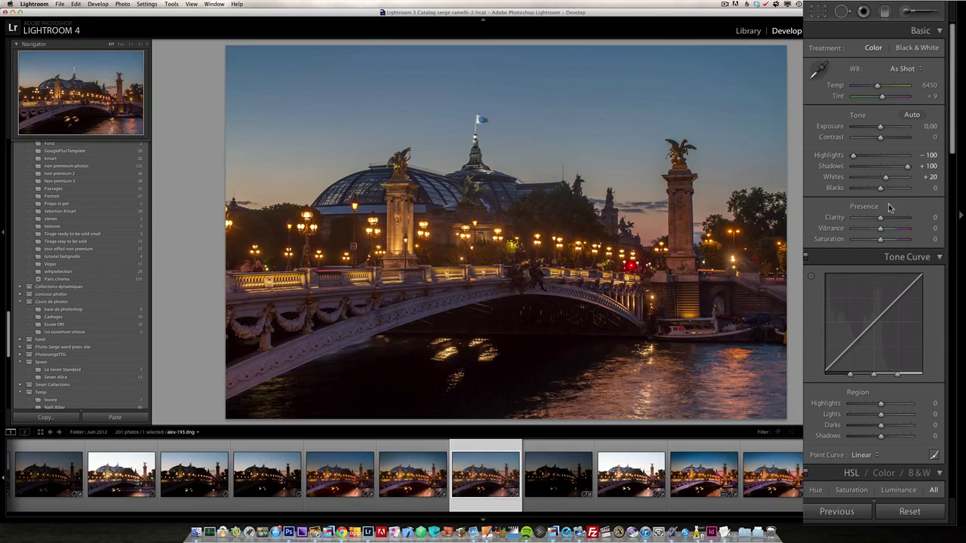
{"action": "key", "text": "alt"}
{"action": "left_click_drag", "start_coordinate": [880, 191], "coordinate": [876, 190]}
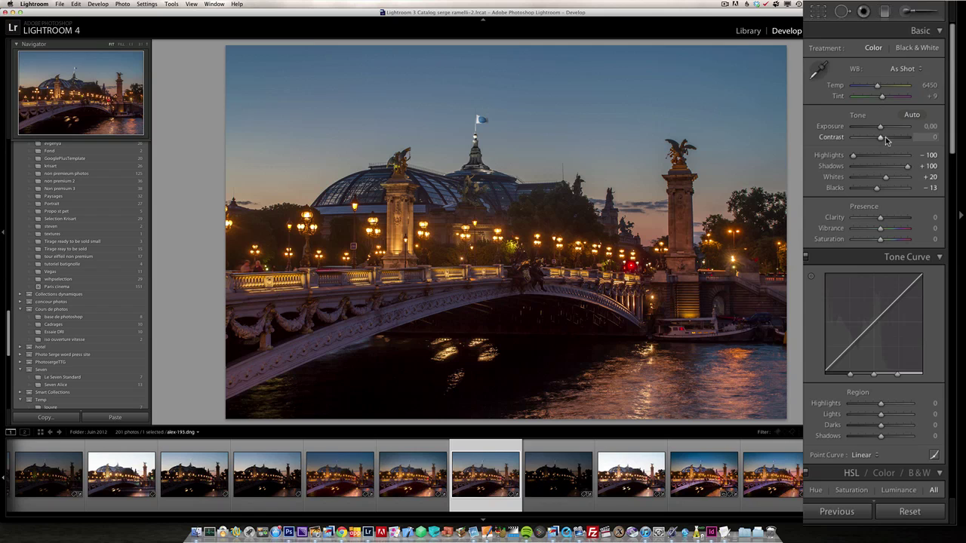
{"action": "left_click_drag", "start_coordinate": [886, 138], "coordinate": [883, 130]}
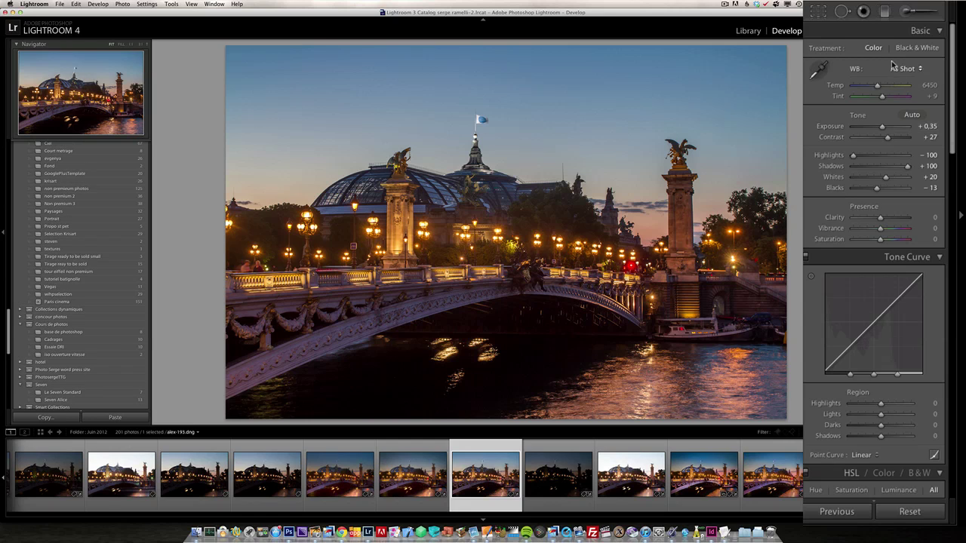
- Darken the sky with a graduated filter from the upper sky down to the bridge railing, at Exposure -0.61 and Saturation 41
{"action": "left_click", "coordinate": [885, 13]}
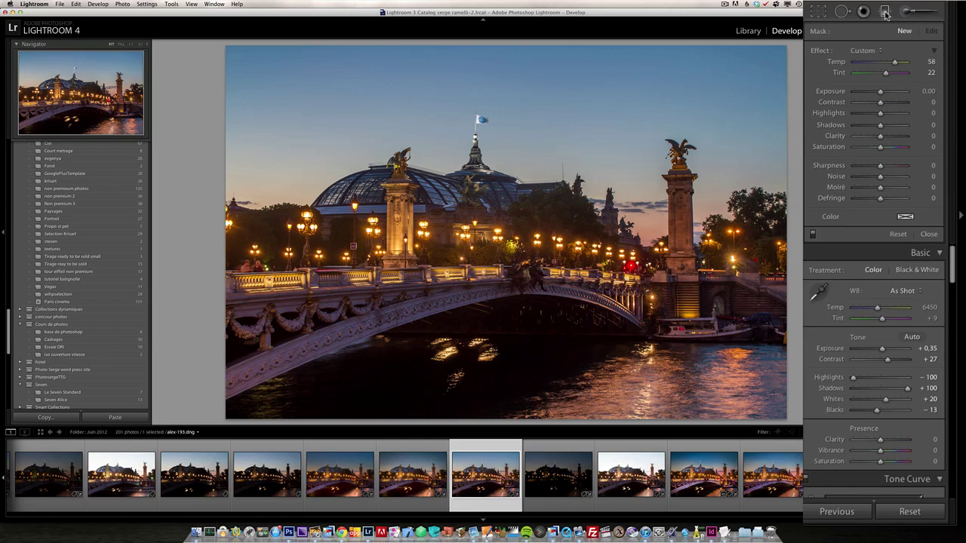
{"action": "left_click", "coordinate": [876, 52]}
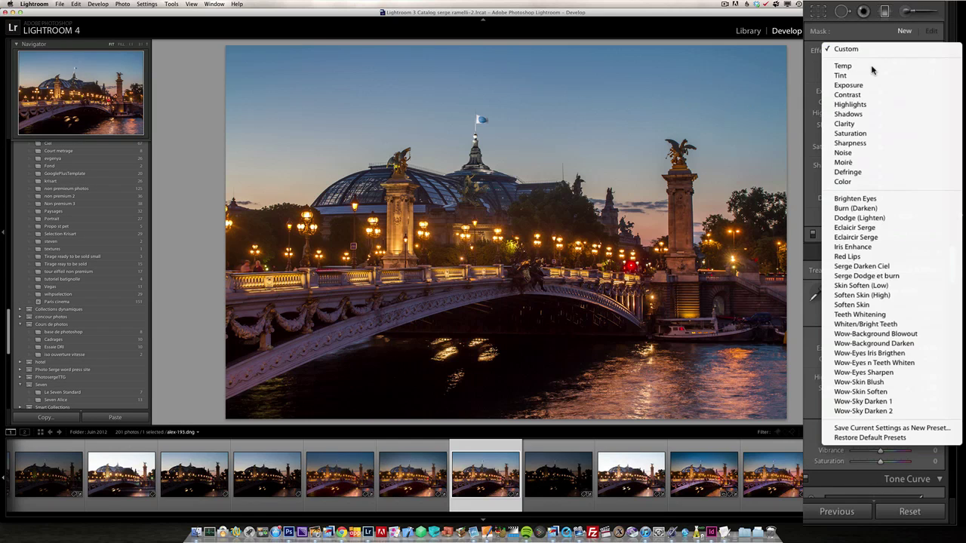
{"action": "left_click", "coordinate": [873, 86]}
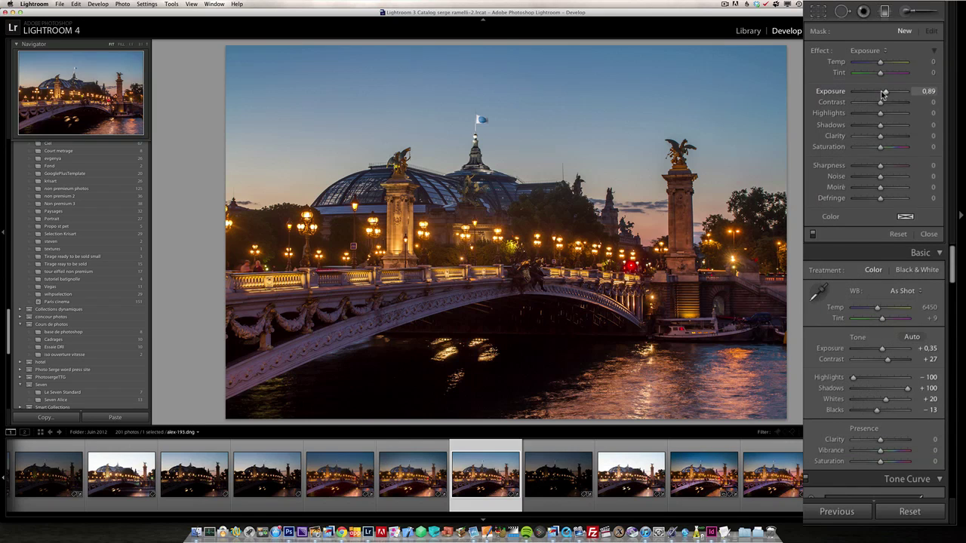
{"action": "left_click_drag", "start_coordinate": [881, 93], "coordinate": [874, 93]}
{"action": "left_click_drag", "start_coordinate": [535, 98], "coordinate": [536, 270]}
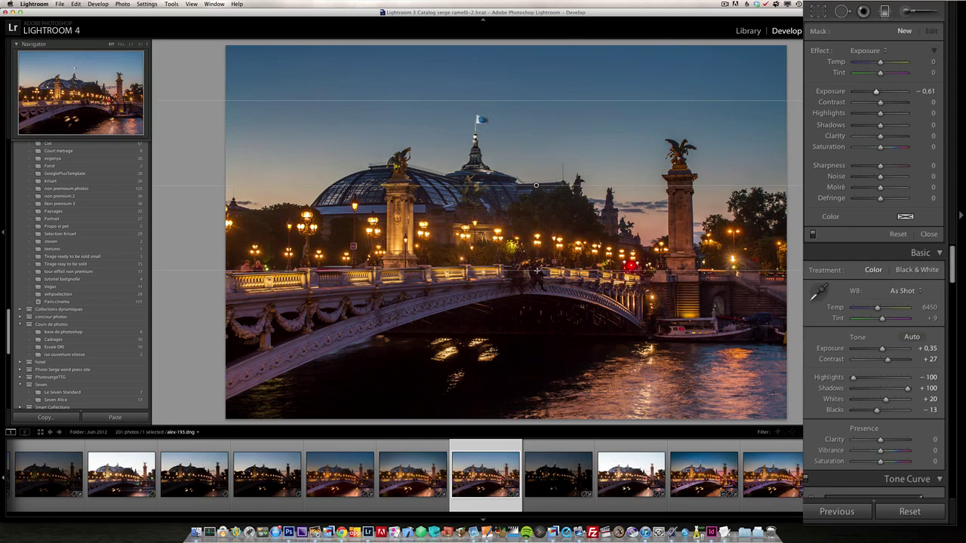
{"action": "left_click", "coordinate": [889, 147]}
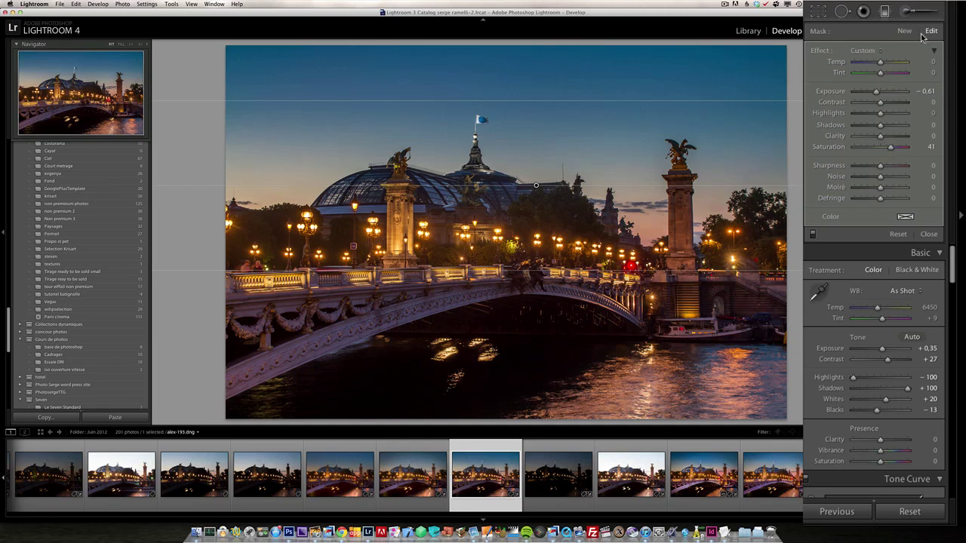
- Paint the sky near the horizon around the right-hand column with an adjustment brush at Tint 36
{"action": "left_click", "coordinate": [908, 12]}
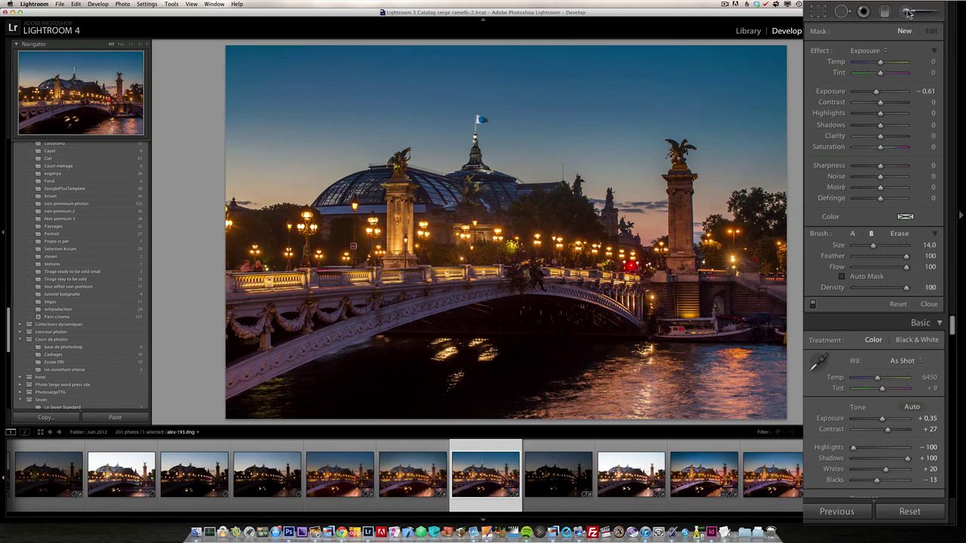
{"action": "left_click", "coordinate": [871, 51]}
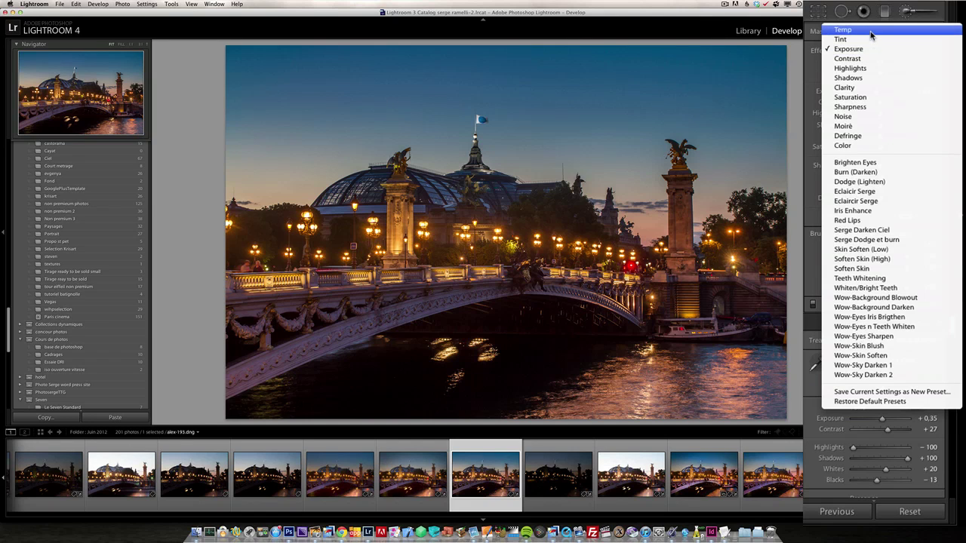
{"action": "left_click", "coordinate": [868, 39]}
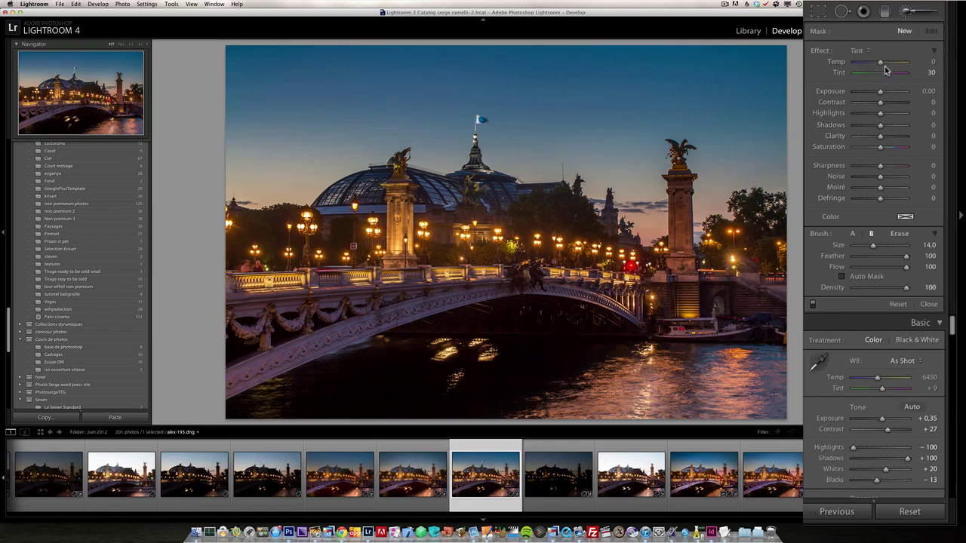
{"action": "left_click_drag", "start_coordinate": [888, 75], "coordinate": [889, 73]}
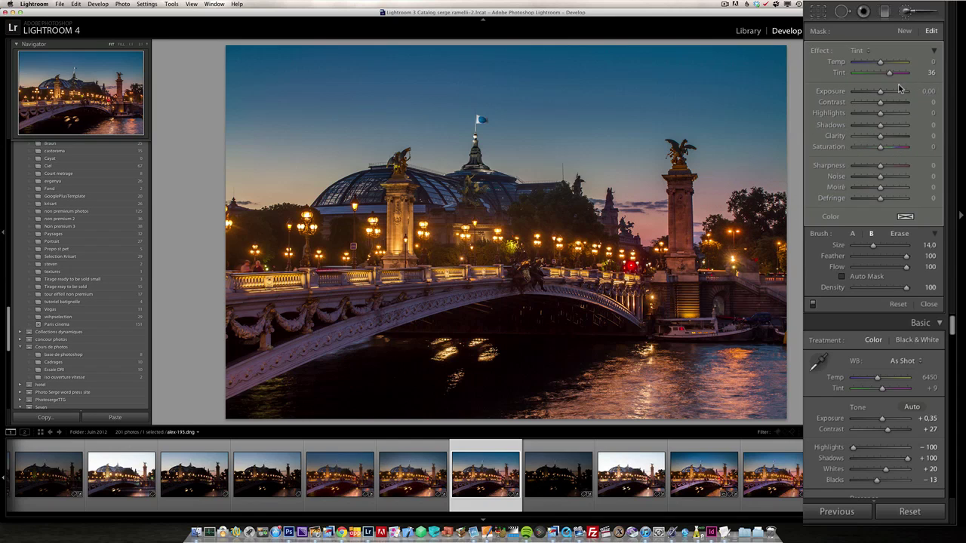
- Brighten the dark water at the lower left with a new brush at Exposure 0.52, and set the photo's Vibrance to +47
{"action": "left_click", "coordinate": [904, 31]}
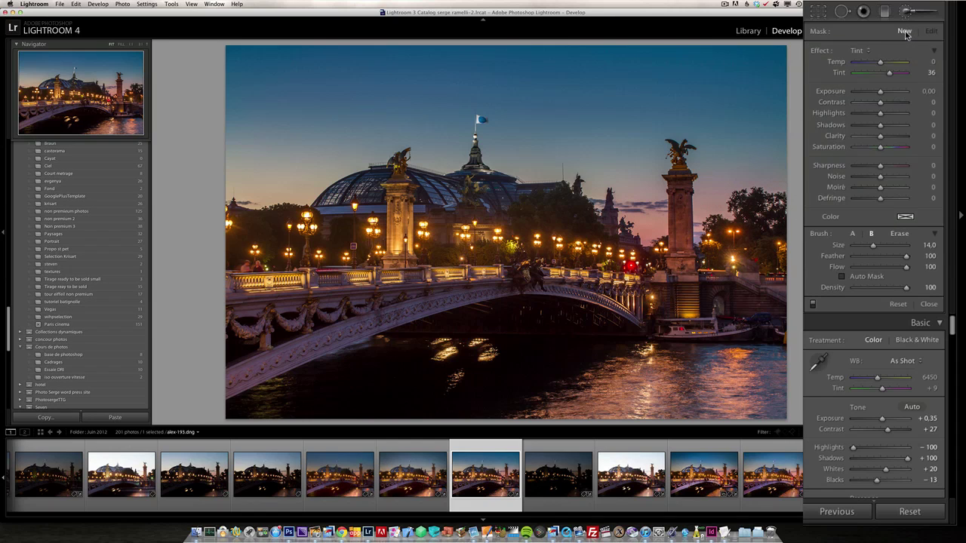
{"action": "left_click", "coordinate": [867, 51]}
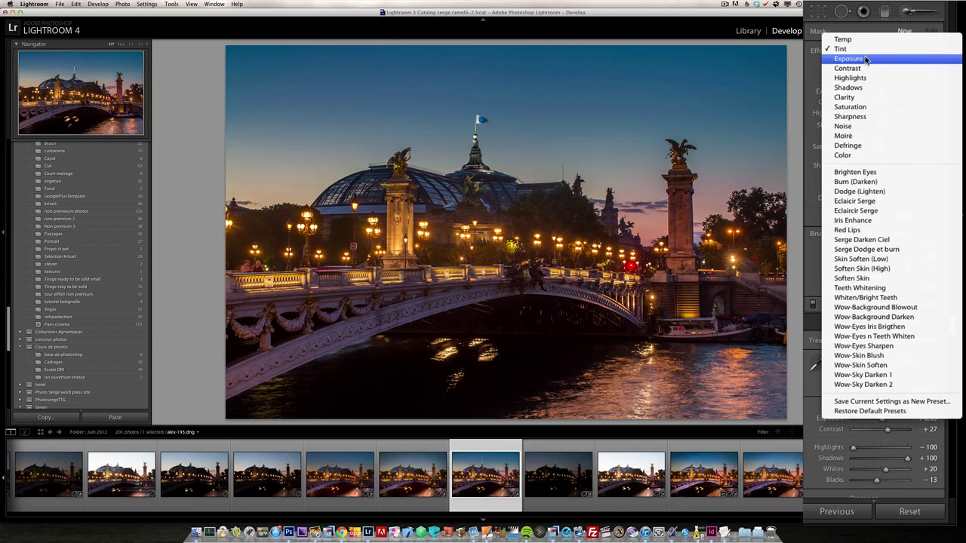
{"action": "left_click", "coordinate": [866, 61]}
{"action": "left_click_drag", "start_coordinate": [880, 92], "coordinate": [888, 92]}
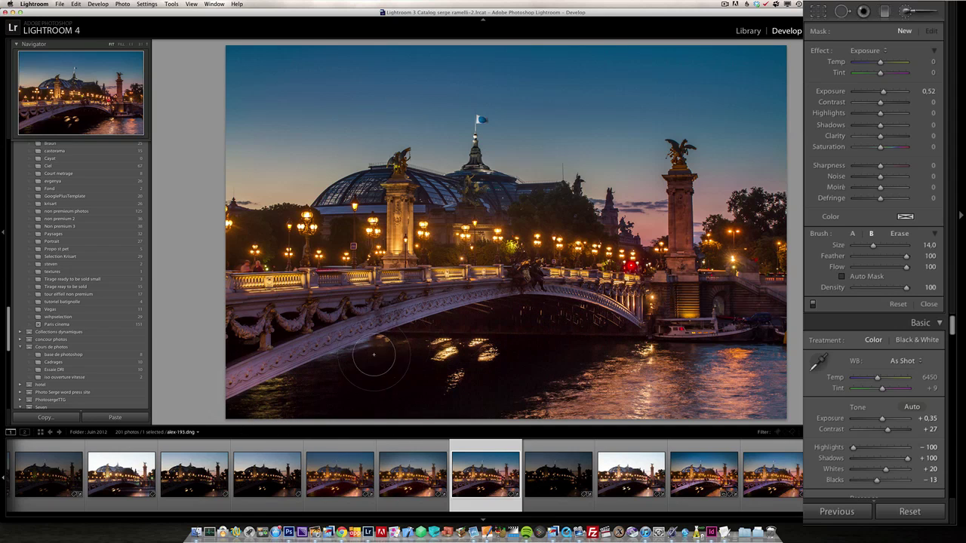
{"action": "left_click", "coordinate": [352, 369]}
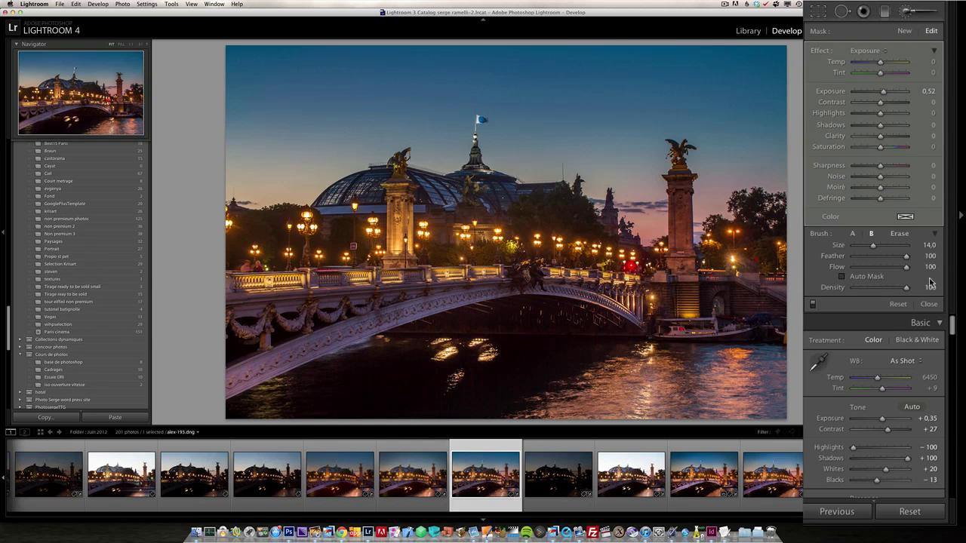
{"action": "left_click", "coordinate": [929, 305]}
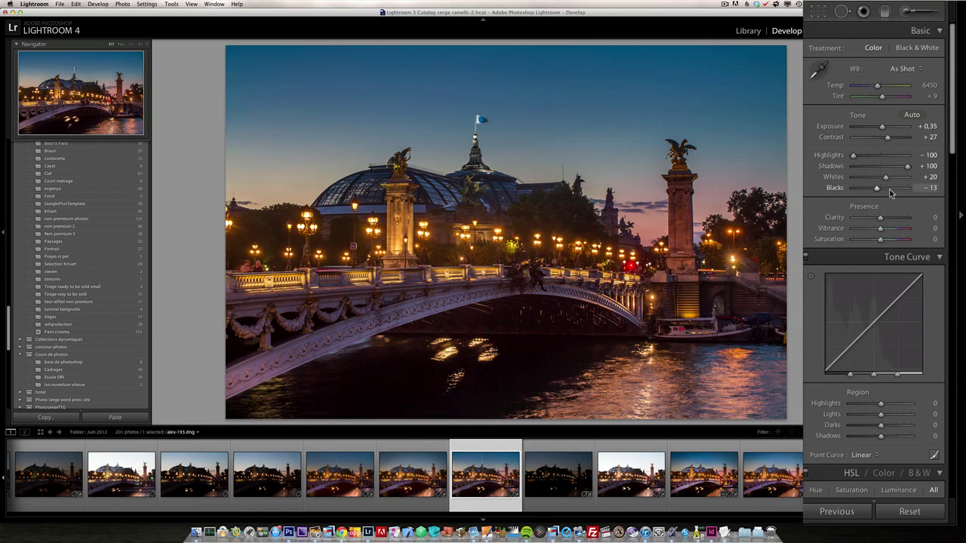
{"action": "left_click_drag", "start_coordinate": [890, 229], "coordinate": [892, 229]}
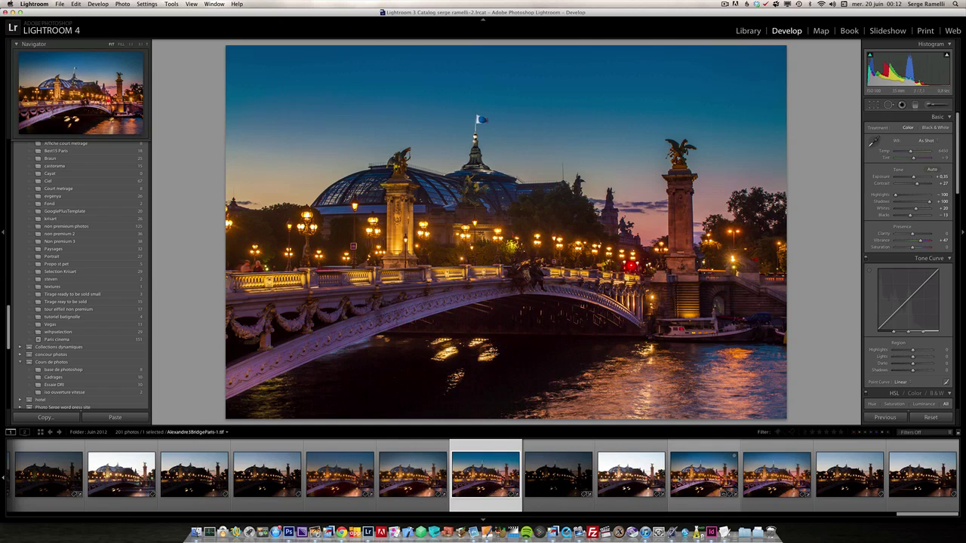
- Compare the processed single exposure side by side with the finished HDR version, examining the arch, street lamps, horizon and glass roof up close
{"action": "left_click", "coordinate": [702, 474], "text": "super"}
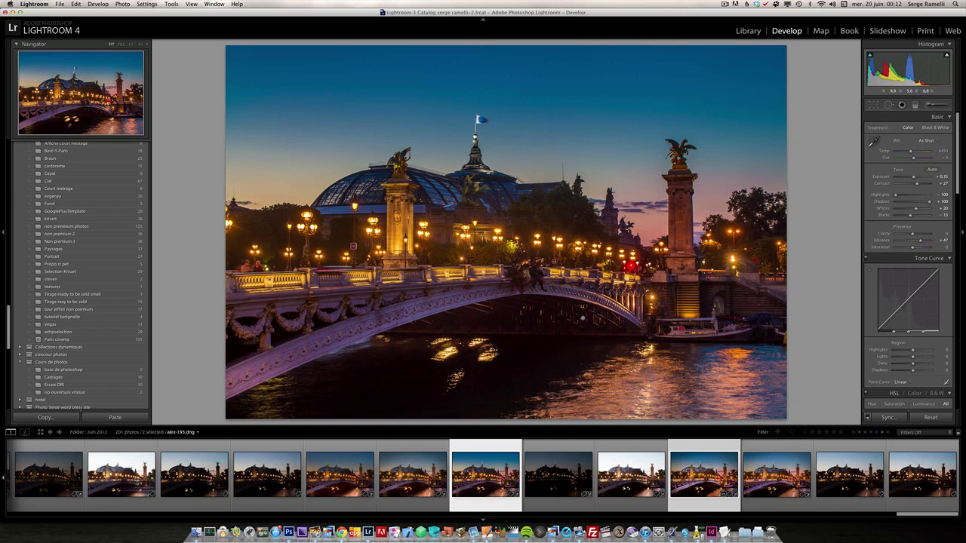
{"action": "key", "text": "c"}
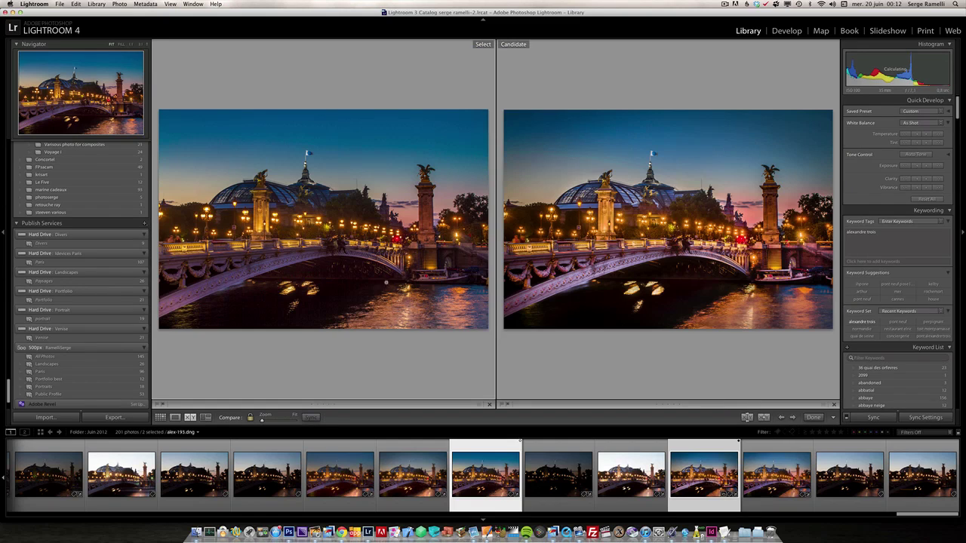
{"action": "left_click", "coordinate": [356, 277]}
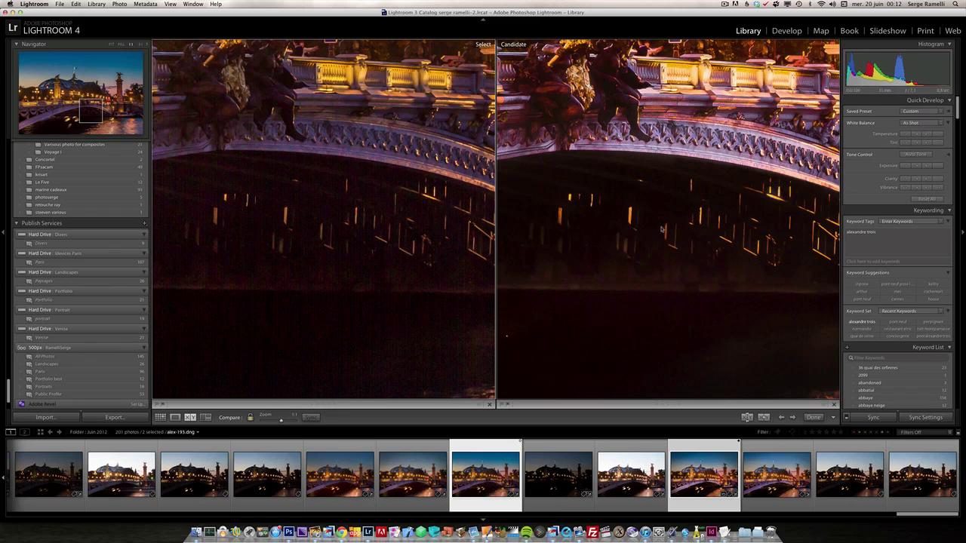
{"action": "left_click_drag", "start_coordinate": [753, 178], "coordinate": [703, 274]}
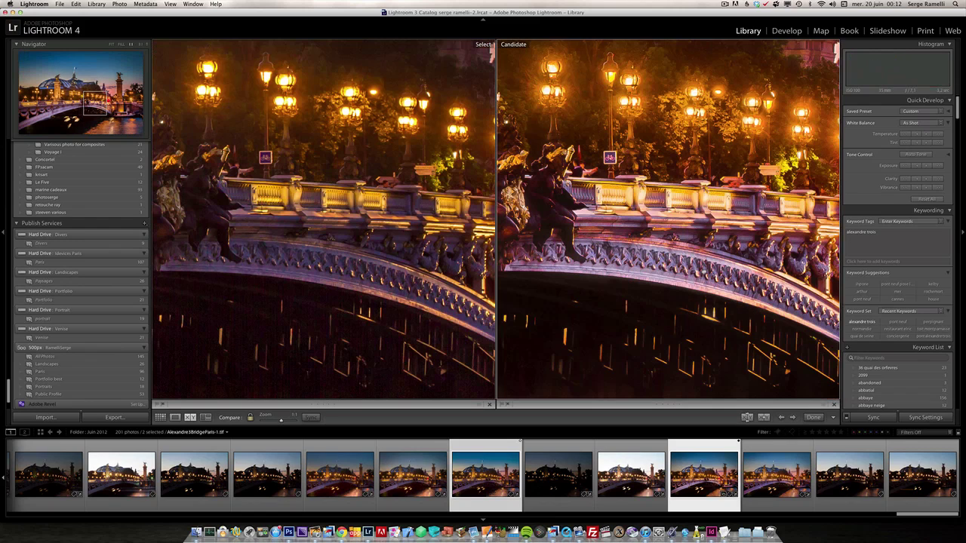
{"action": "left_click_drag", "start_coordinate": [768, 161], "coordinate": [704, 248]}
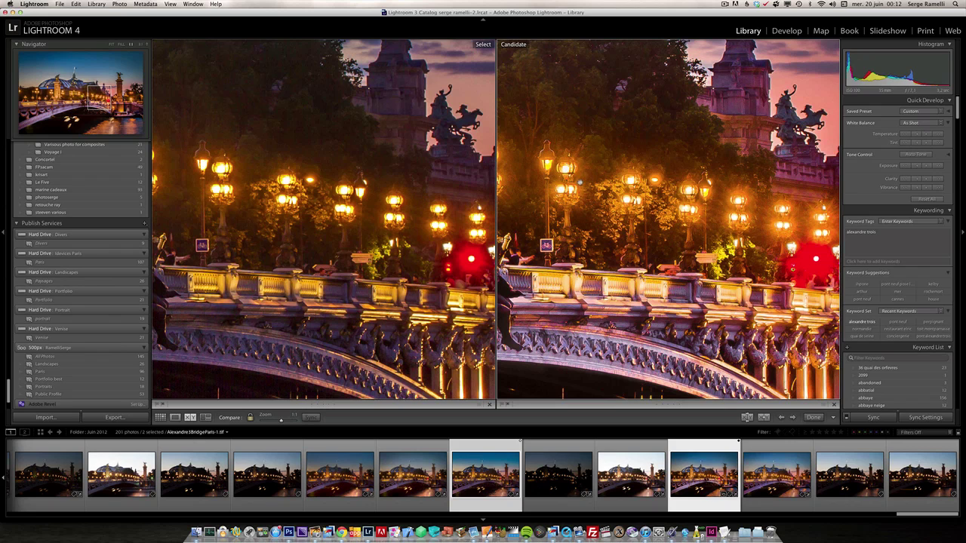
{"action": "left_click_drag", "start_coordinate": [747, 211], "coordinate": [679, 219]}
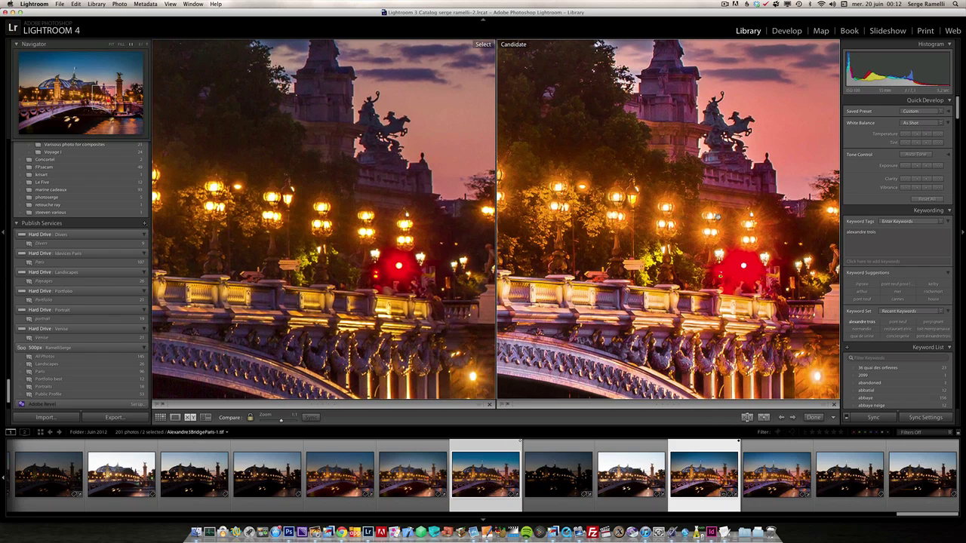
{"action": "left_click", "coordinate": [646, 220]}
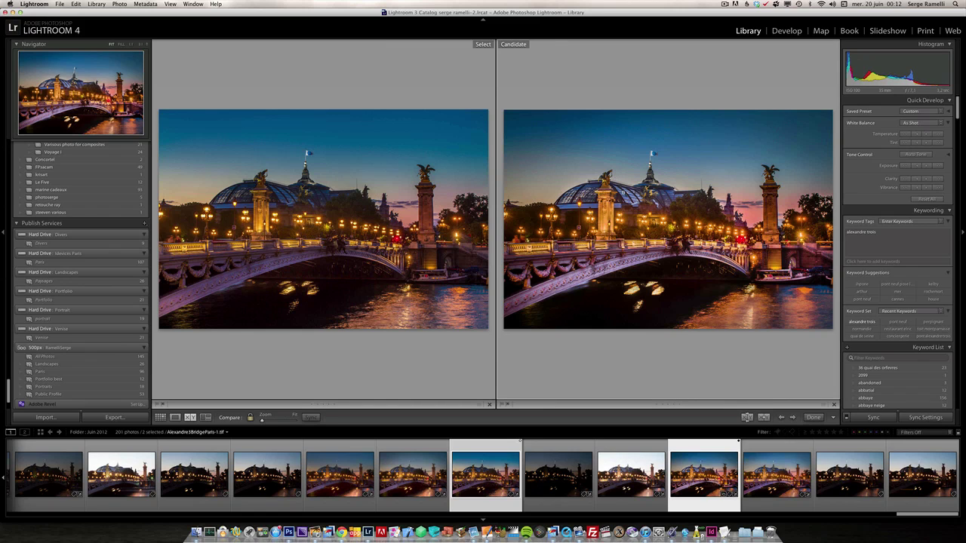
{"action": "left_click", "coordinate": [624, 194]}
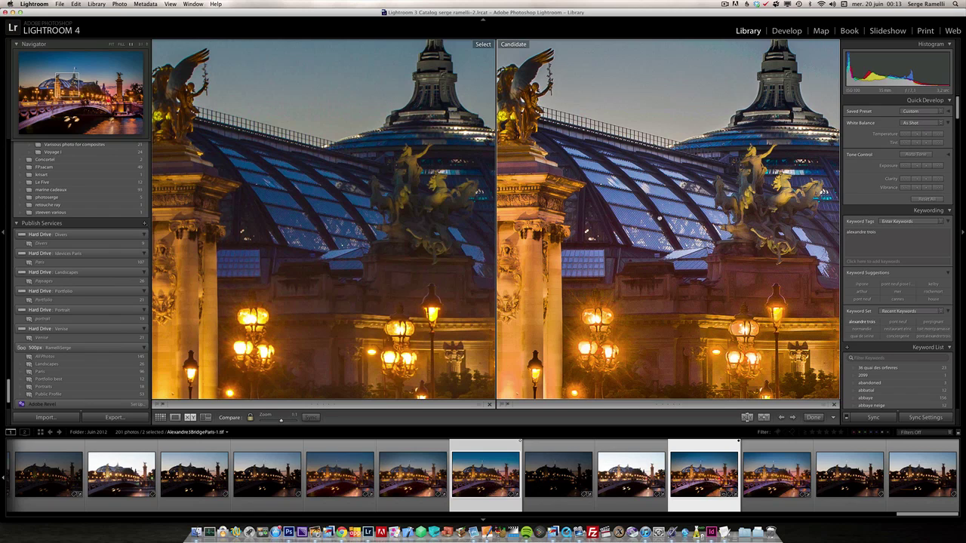
- Leave the side-by-side comparison and view the finished HDR photo, the processed single exposure and the earlier HDR version one at a time
{"action": "left_click", "coordinate": [662, 219]}
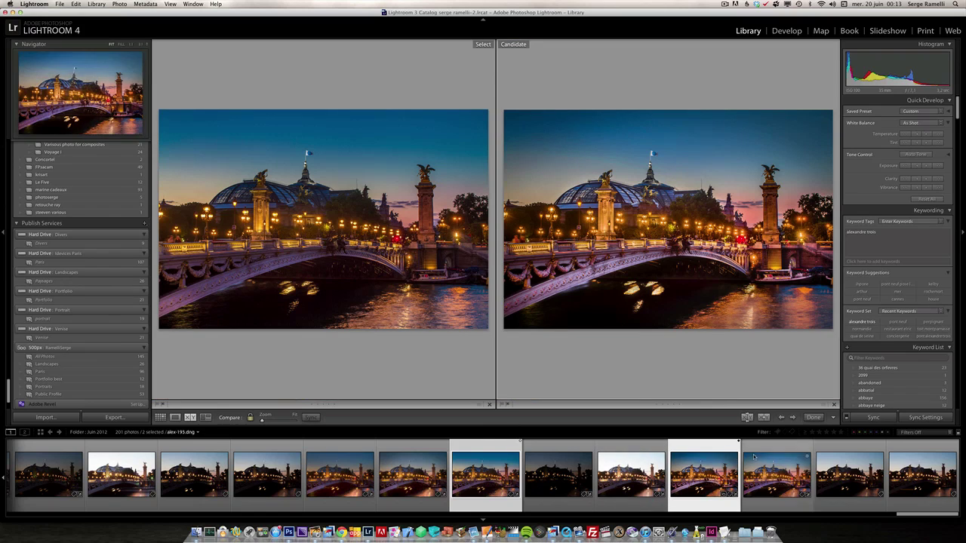
{"action": "left_click", "coordinate": [813, 417]}
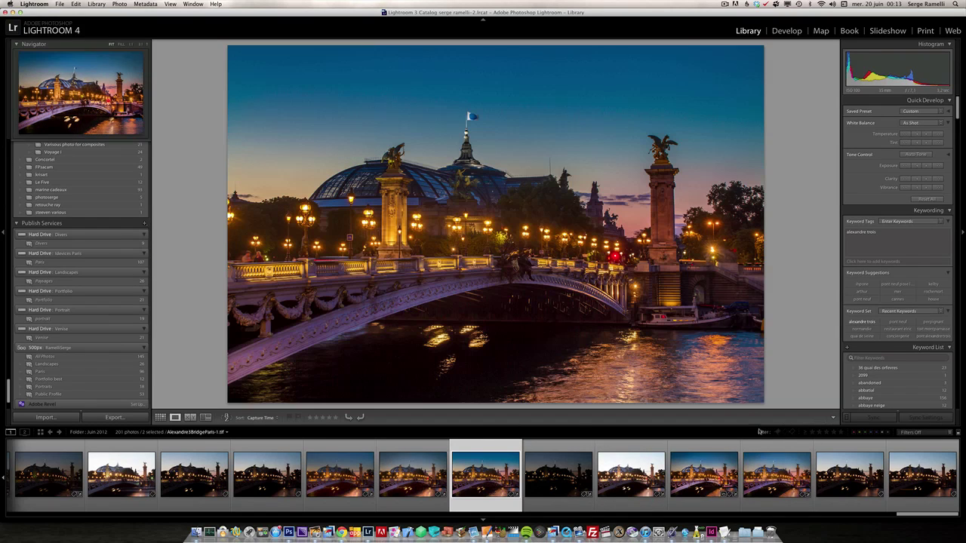
{"action": "left_click", "coordinate": [695, 477]}
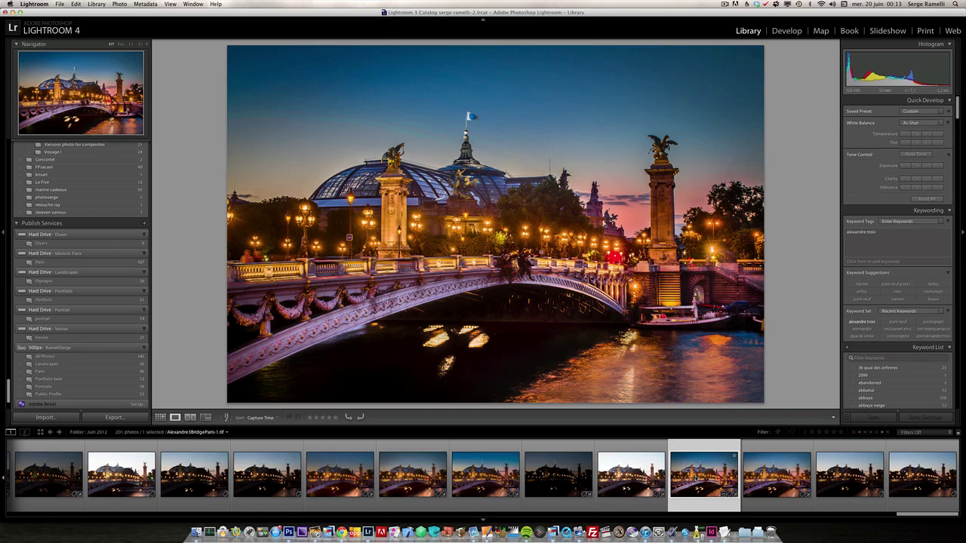
{"action": "key", "text": "z"}
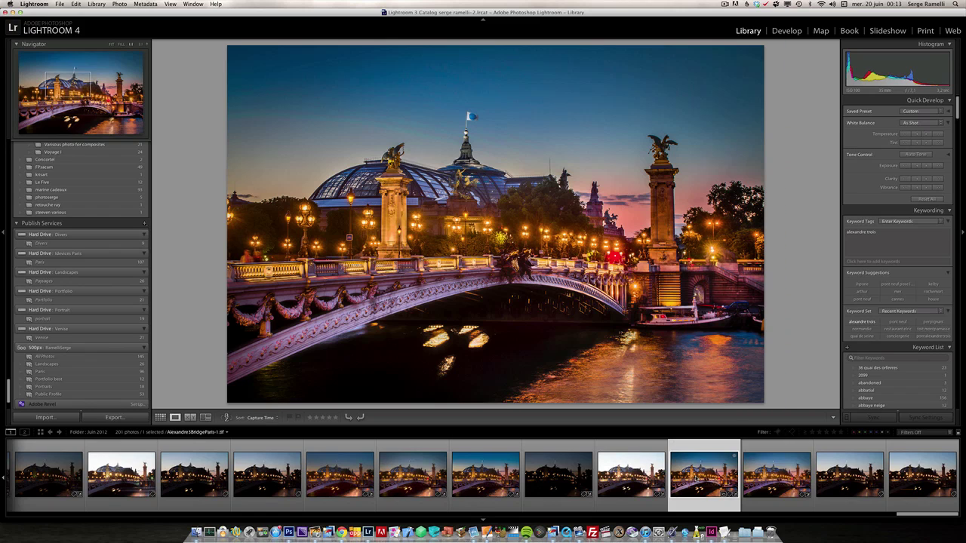
{"action": "key", "text": "z"}
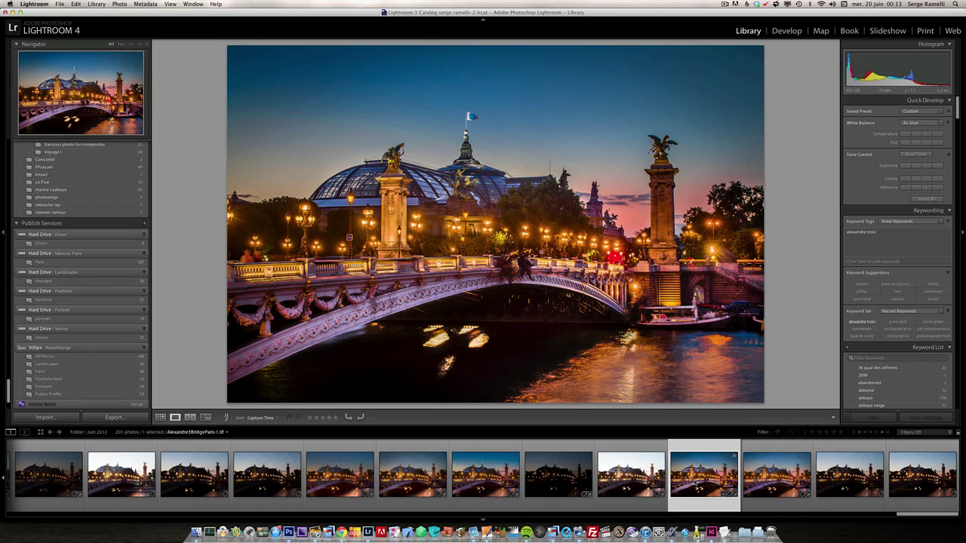
{"action": "left_click", "coordinate": [485, 474]}
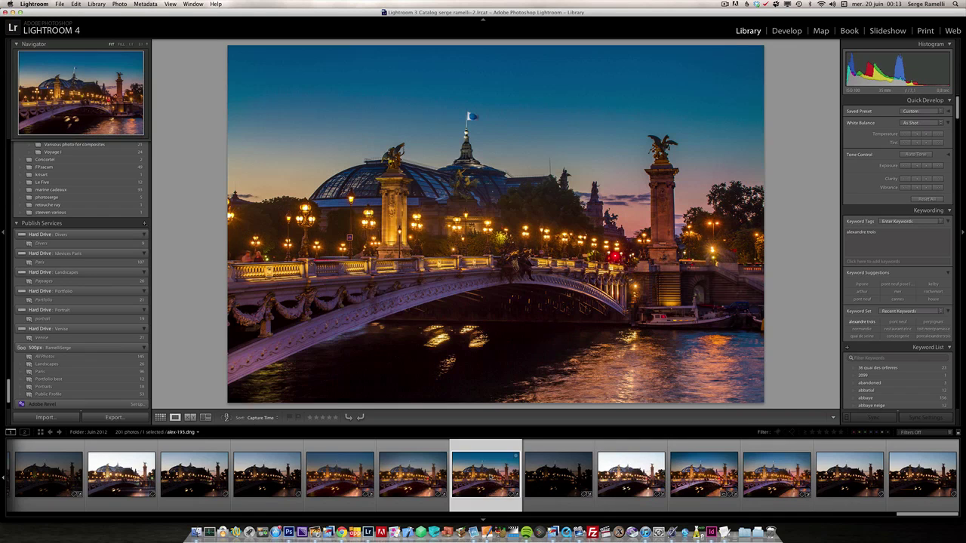
{"action": "left_click", "coordinate": [340, 477]}
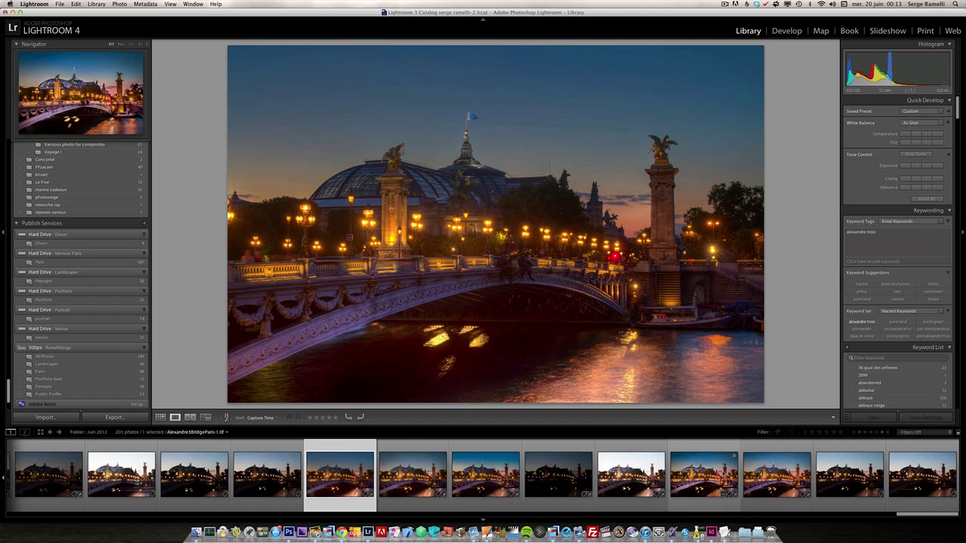
{"action": "left_click", "coordinate": [726, 476]}
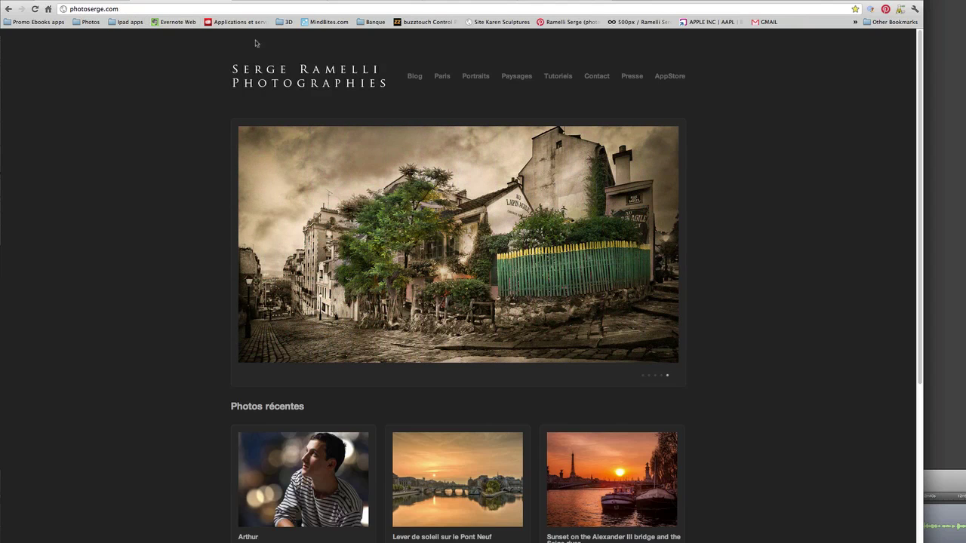
- In the web browser, open the AppStore page of photoserge.com and look through the Photoshop, Lightroom and HDR tutorial apps
{"action": "left_click", "coordinate": [670, 78]}
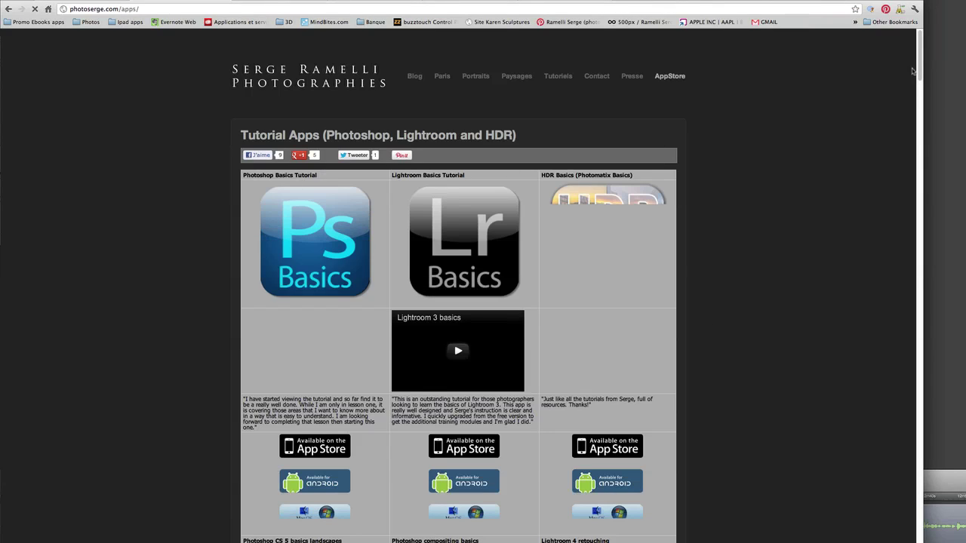
{"action": "scroll", "coordinate": [342, 179], "scroll_direction": "down", "scroll_amount": 2}
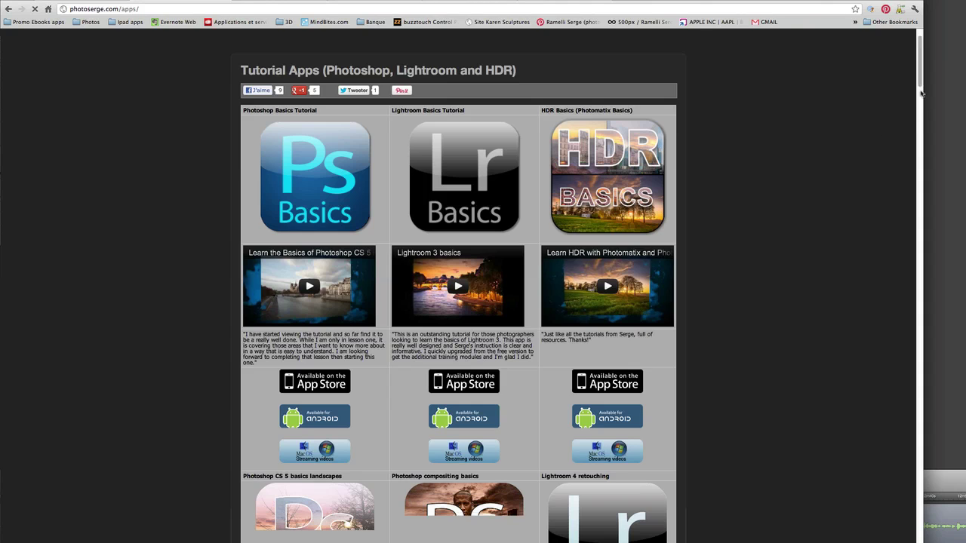
{"action": "left_click_drag", "start_coordinate": [921, 92], "coordinate": [921, 109]}
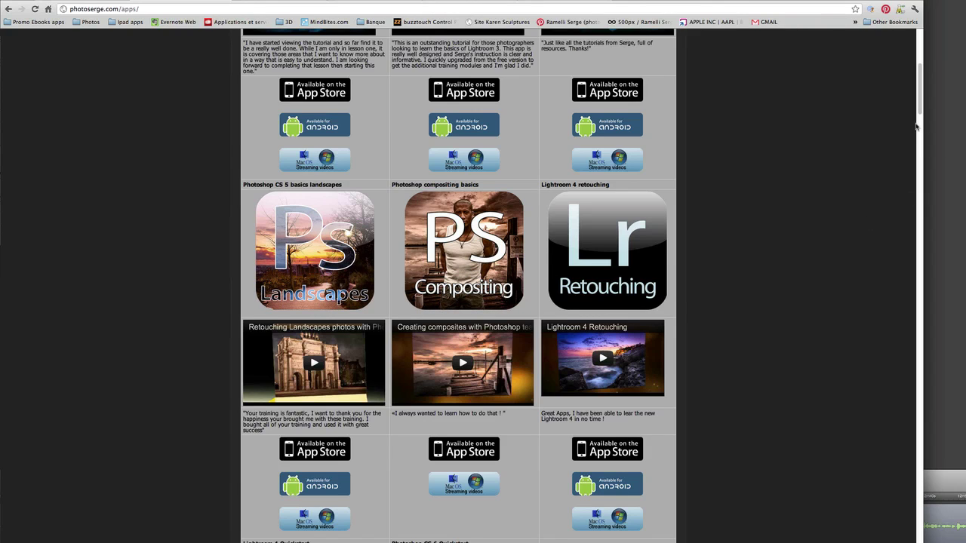
{"action": "mouse_move", "coordinate": [920, 111]}
{"action": "left_mouse_down"}
{"action": "mouse_move", "coordinate": [923, 122]}
{"action": "mouse_move", "coordinate": [920, 74]}
{"action": "mouse_move", "coordinate": [921, 98]}
{"action": "left_mouse_up"}
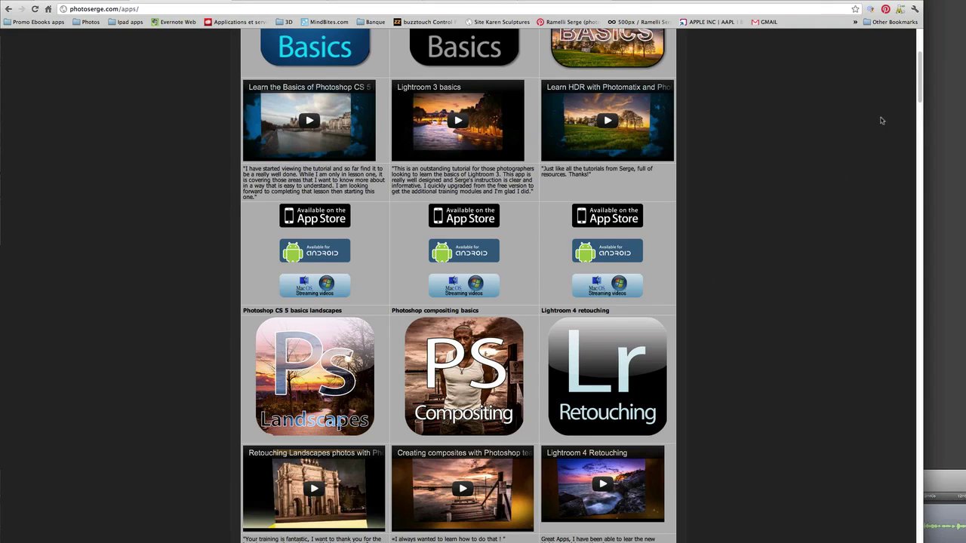
{"action": "left_click_drag", "start_coordinate": [920, 95], "coordinate": [922, 110]}
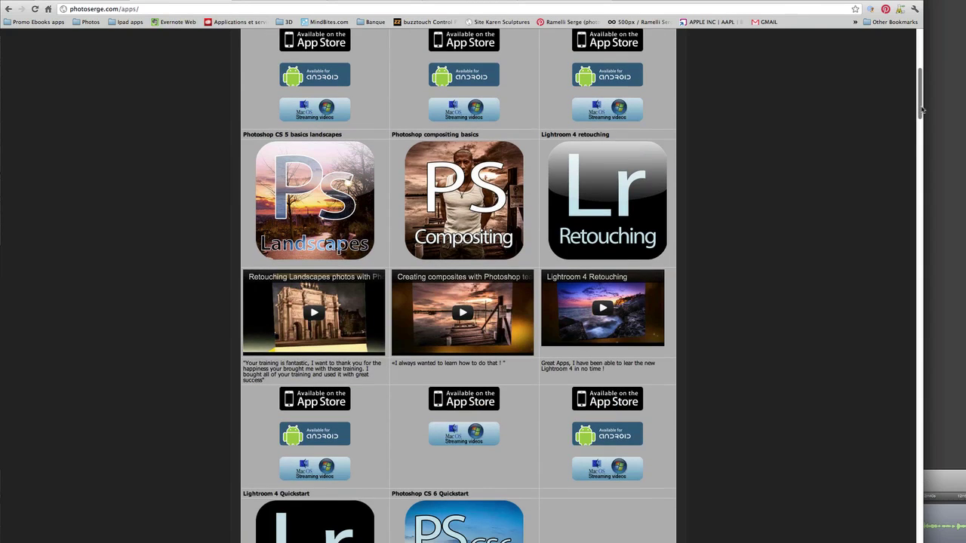
{"action": "left_click_drag", "start_coordinate": [921, 110], "coordinate": [918, 79]}
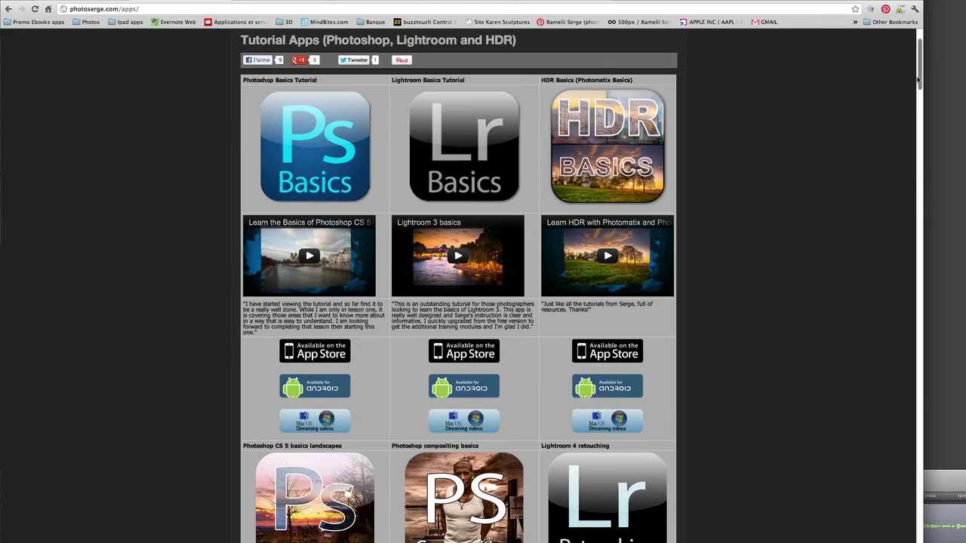